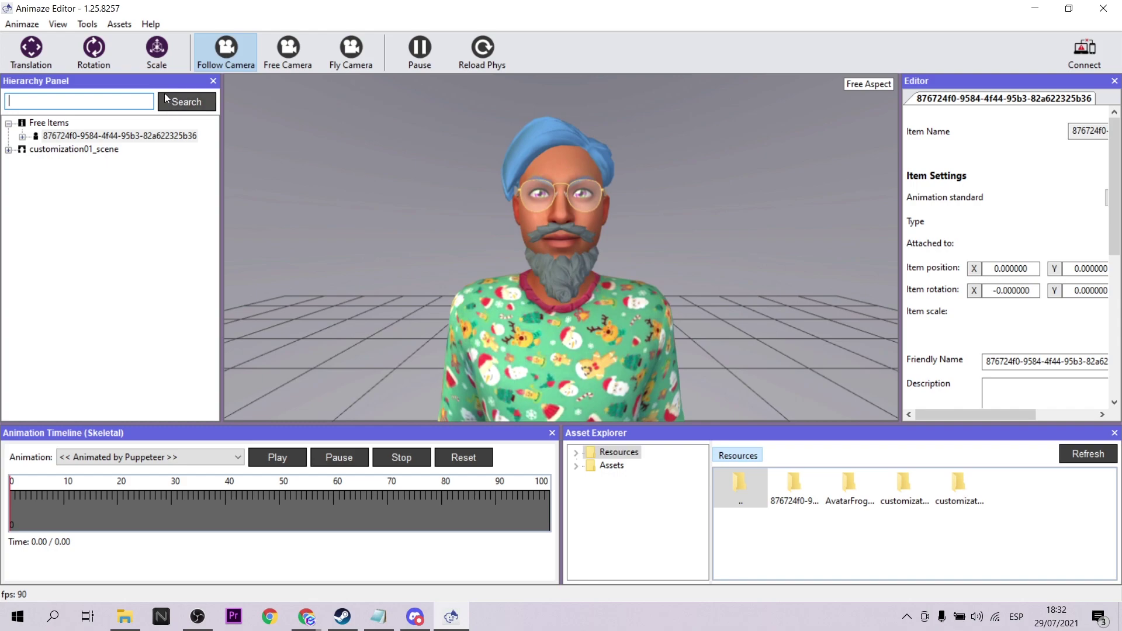
left_click(120, 24)
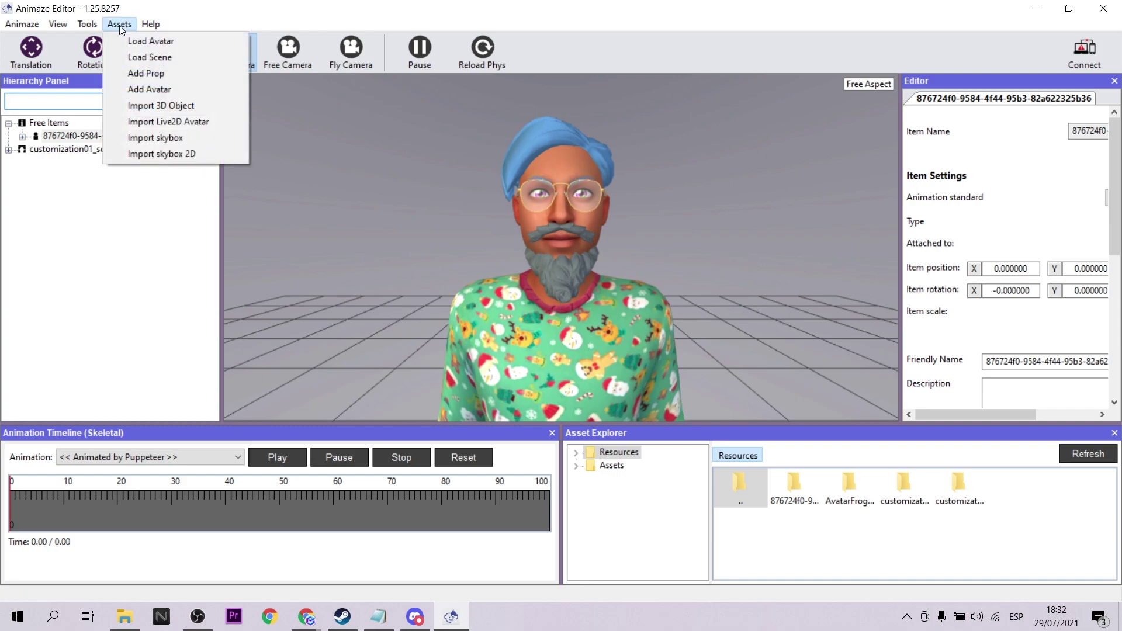
mouse_move(151, 24)
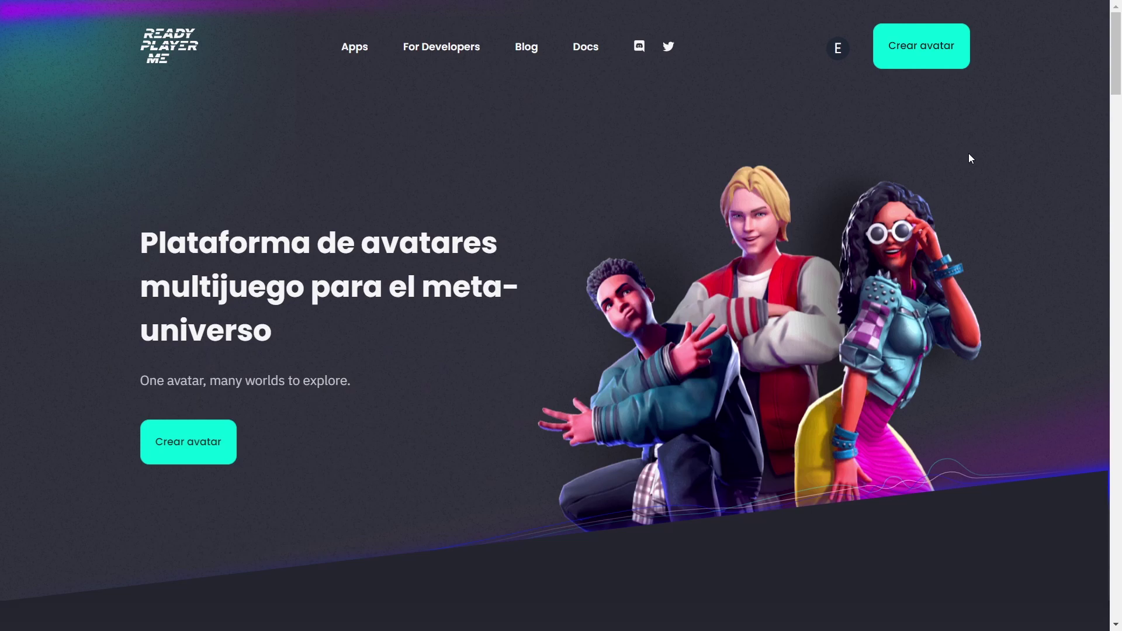
- On the Ready Player Me website, read through the home page sections on supported apps, creating an avatar from a photo, and developers
scroll(969, 157, "down", 2)
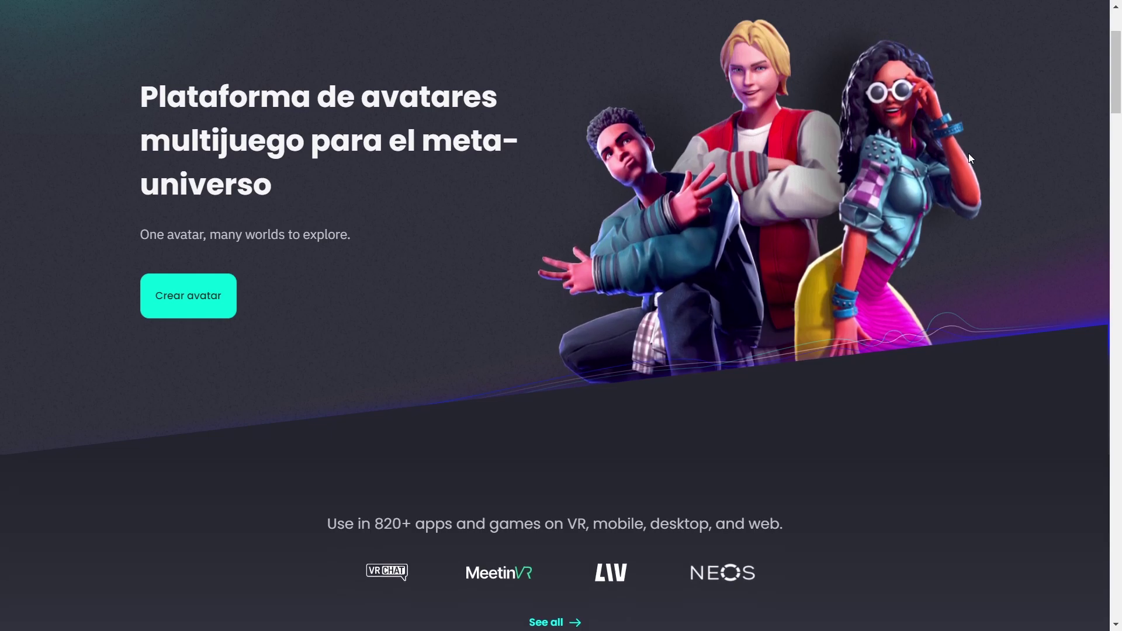
scroll(969, 158, "down", 1)
scroll(968, 158, "down", 7)
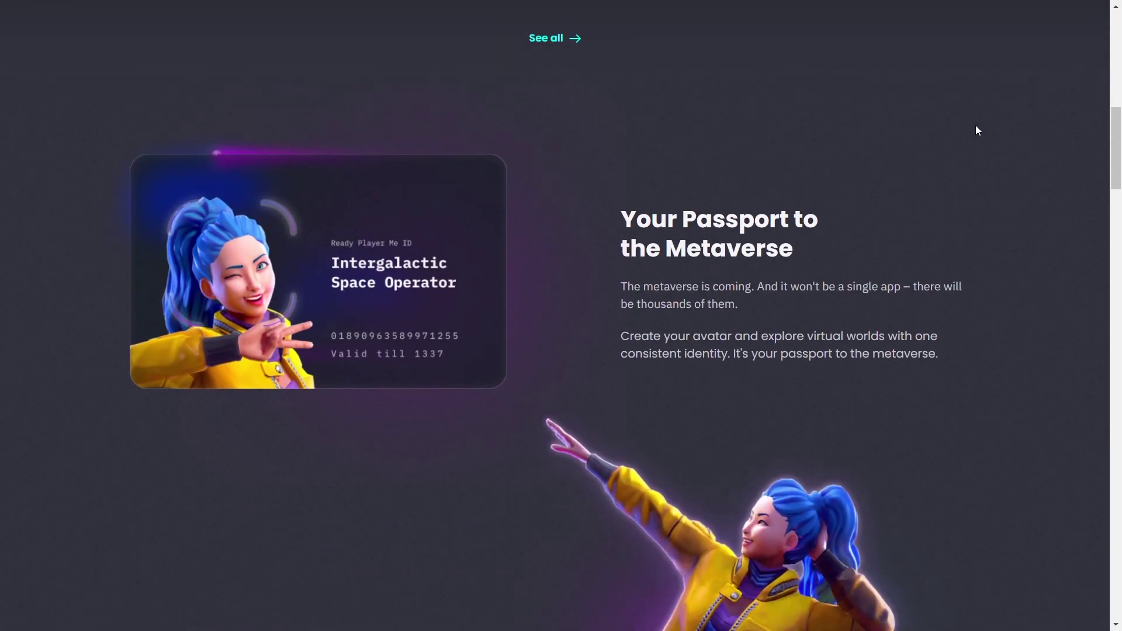
scroll(974, 132, "down", 1)
scroll(1007, 173, "down", 1)
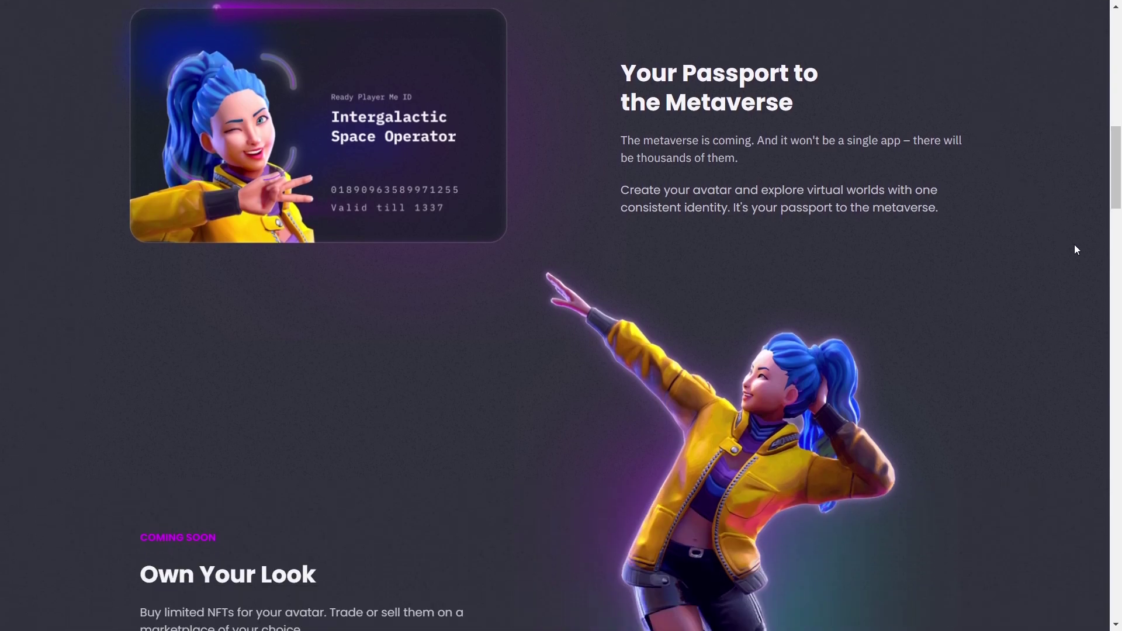
scroll(1075, 249, "down", 4)
scroll(1074, 246, "down", 10)
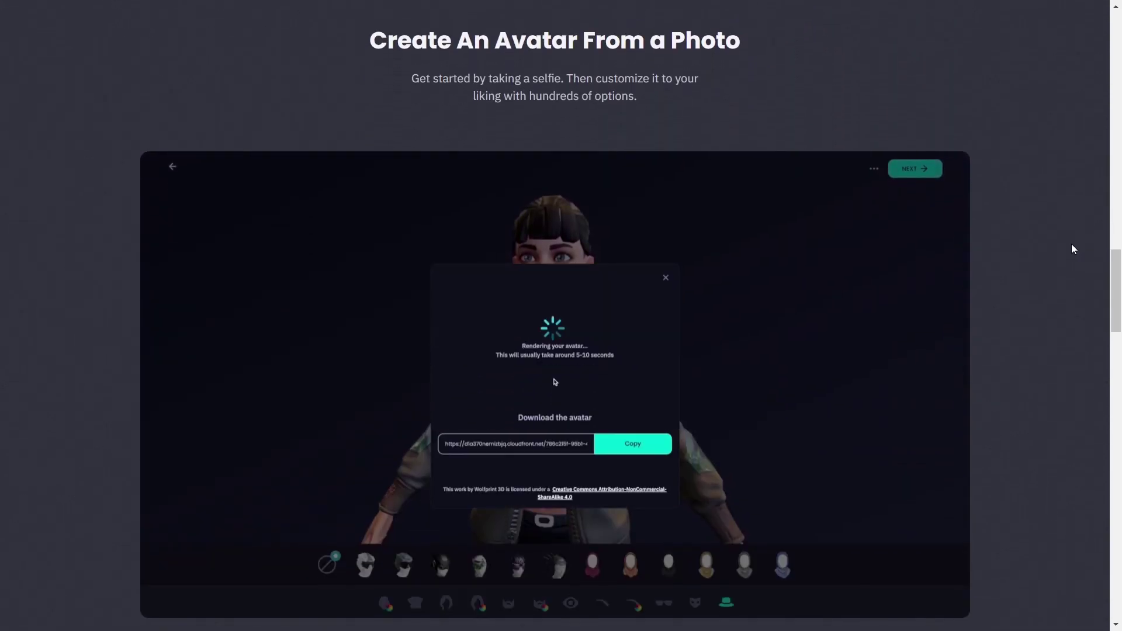
scroll(1071, 244, "down", 4)
scroll(1068, 243, "down", 4)
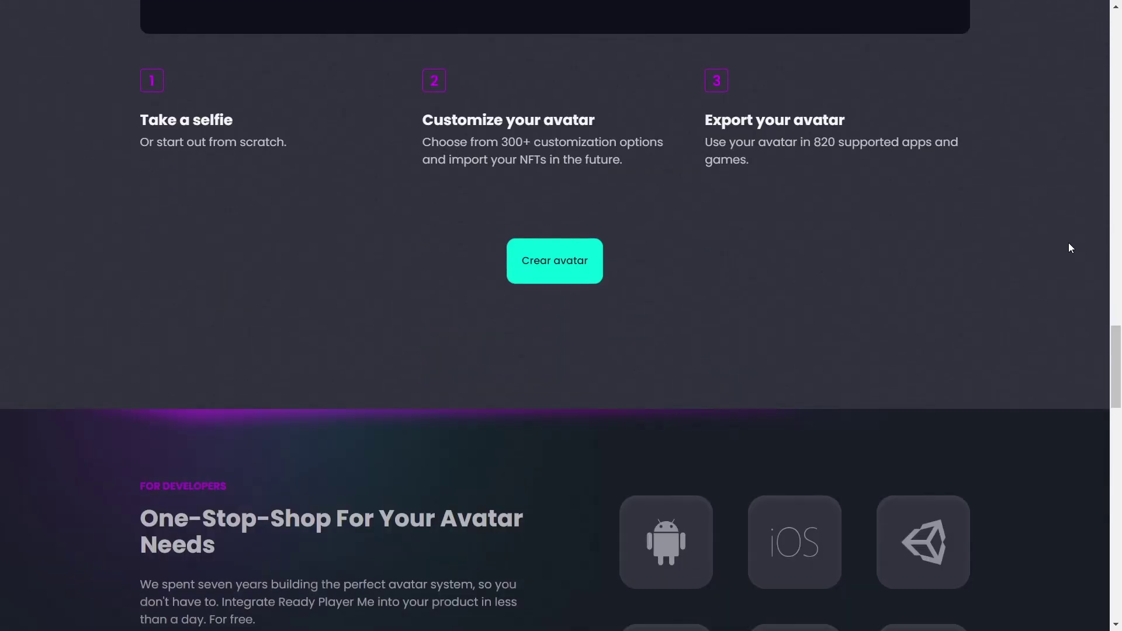
scroll(1069, 243, "down", 6)
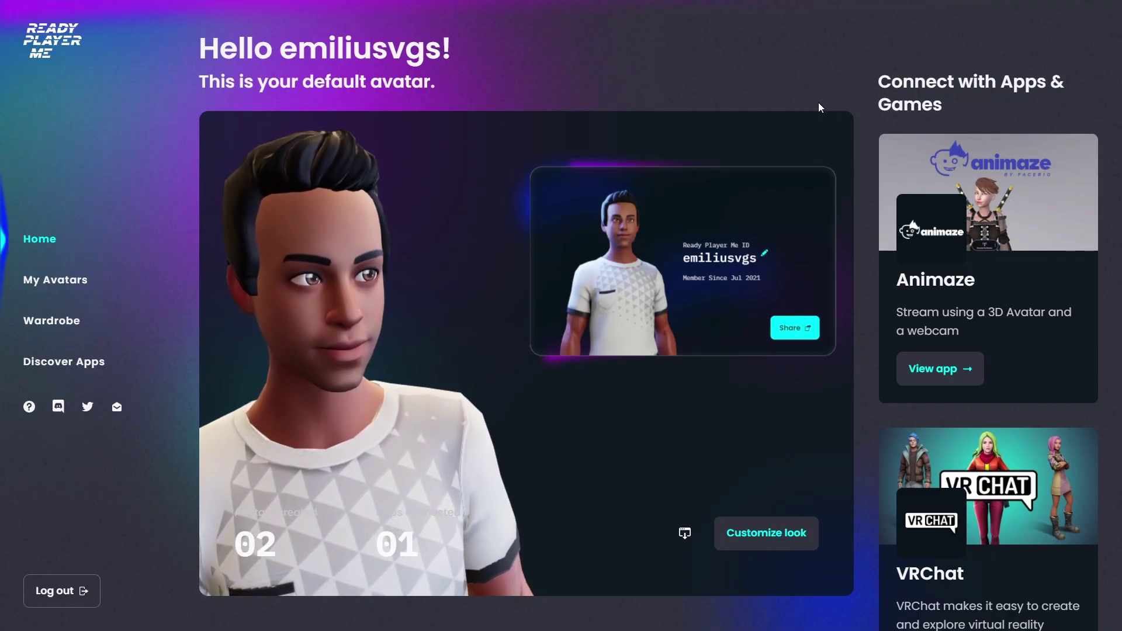
- From My Avatars, start a new Ready Player Me avatar with the Full-body type and the Masculine body type
left_click(77, 283)
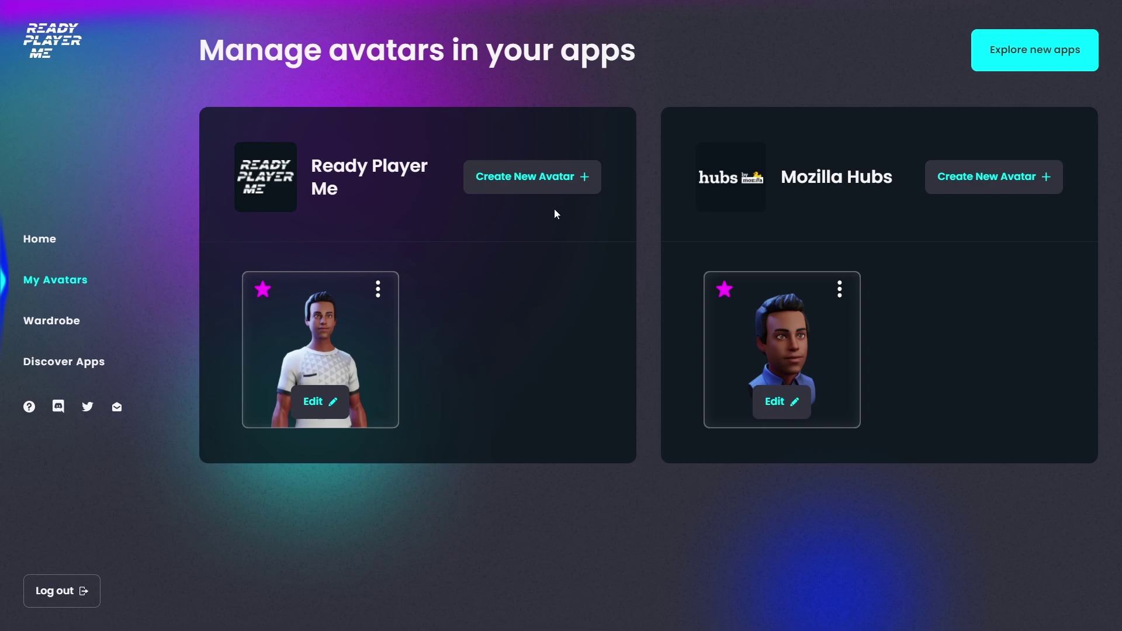
left_click(543, 187)
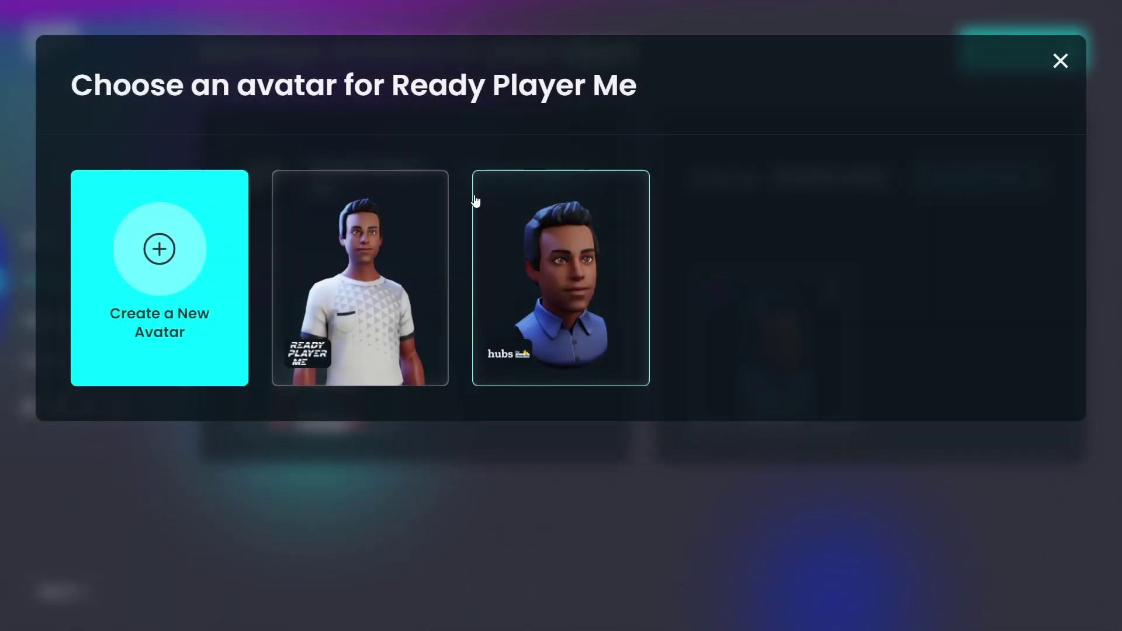
left_click(185, 247)
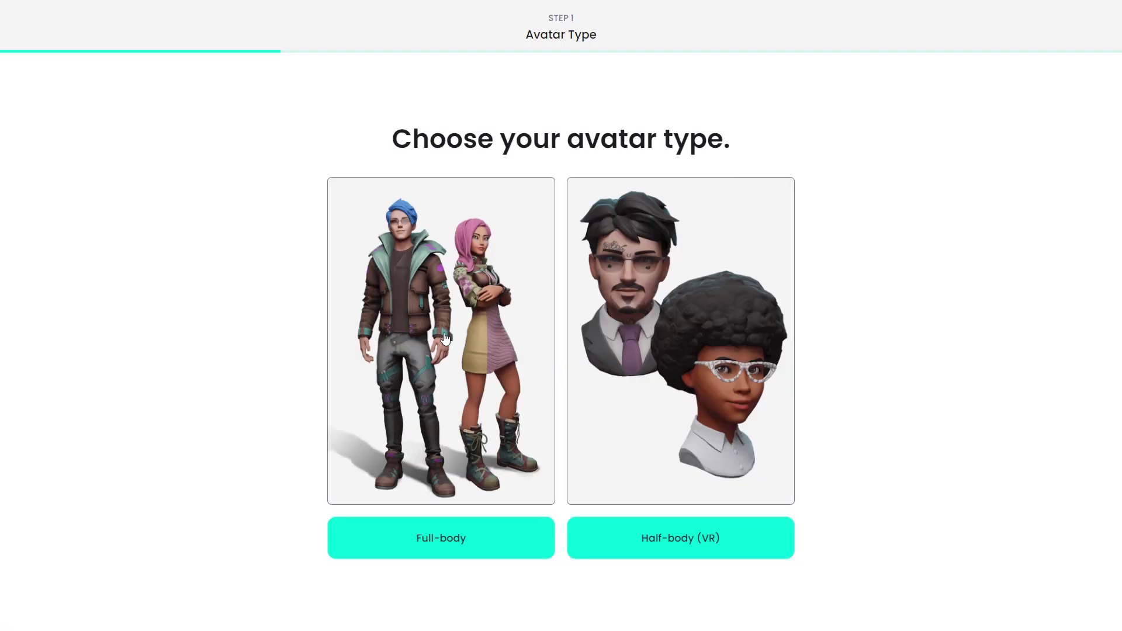
left_click(483, 320)
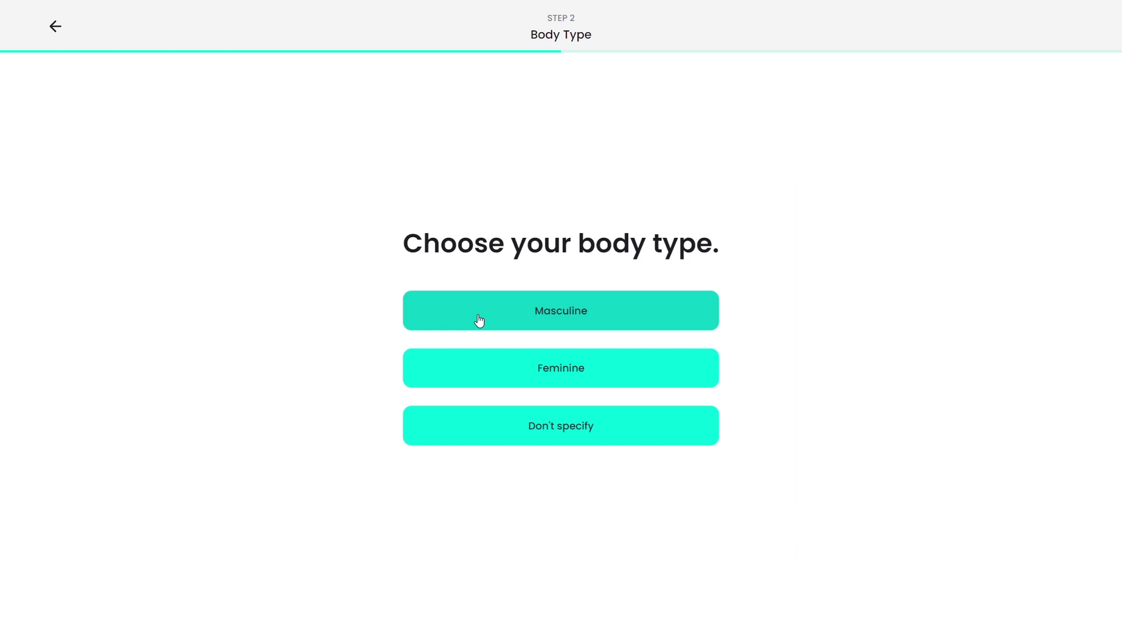
left_click(501, 310)
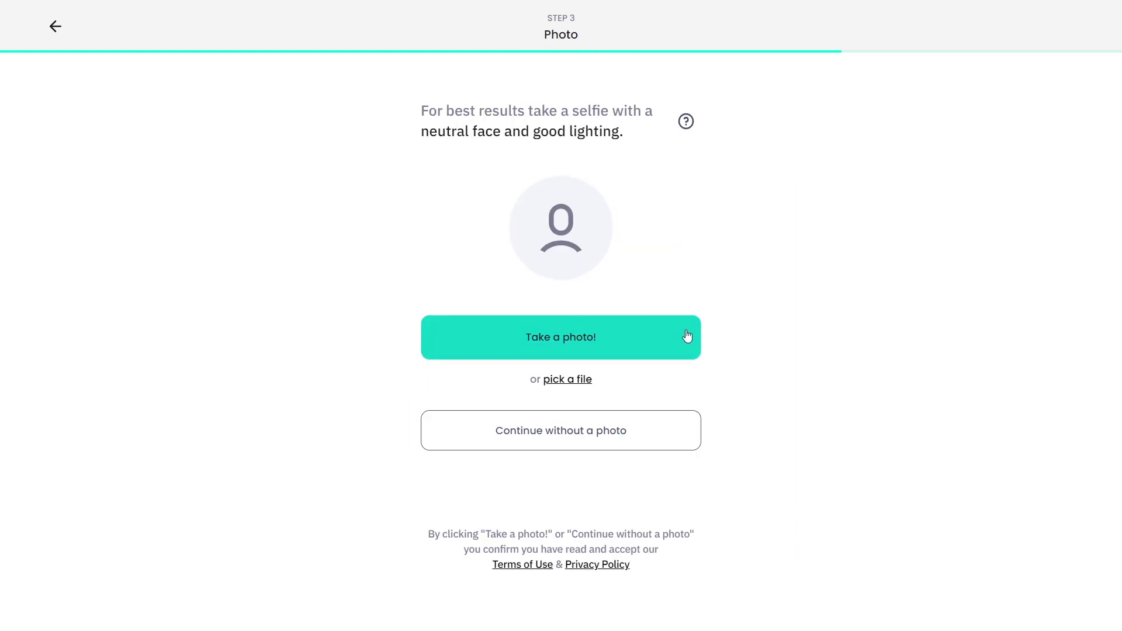
- Allow camera access, take a selfie for the avatar and accept the photo
left_click(581, 350)
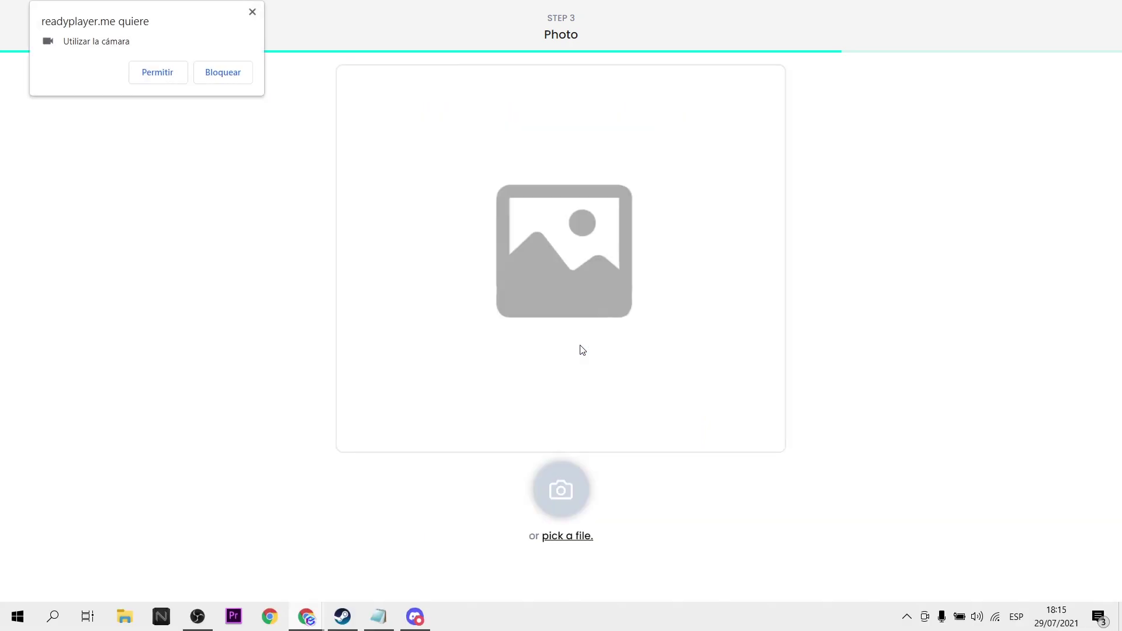
left_click(156, 73)
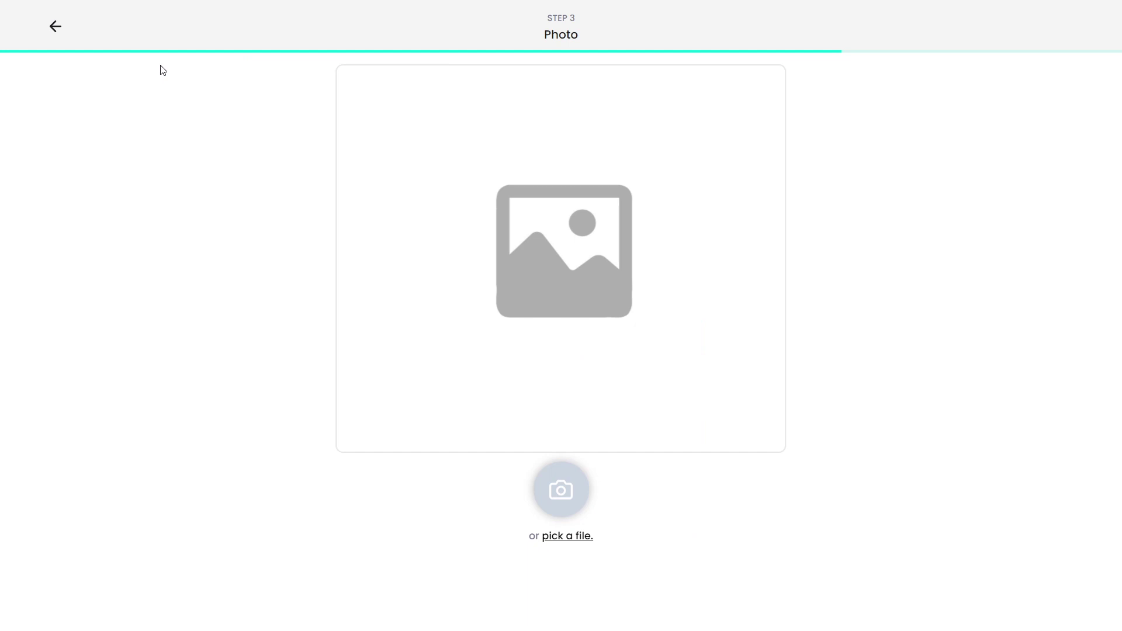
left_click(561, 424)
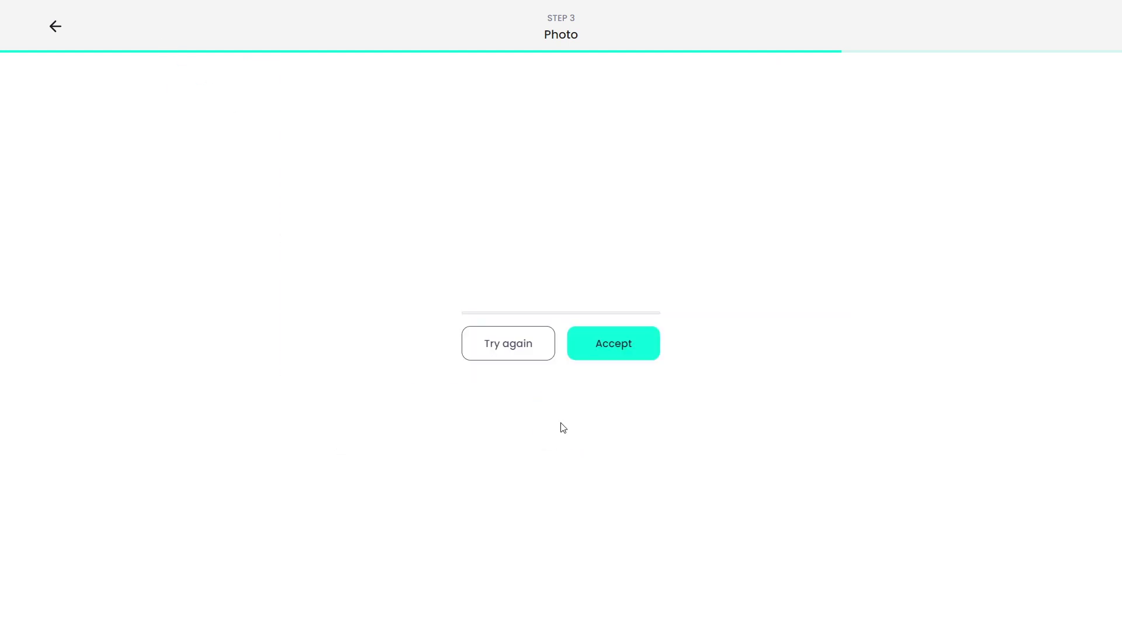
left_click(601, 502)
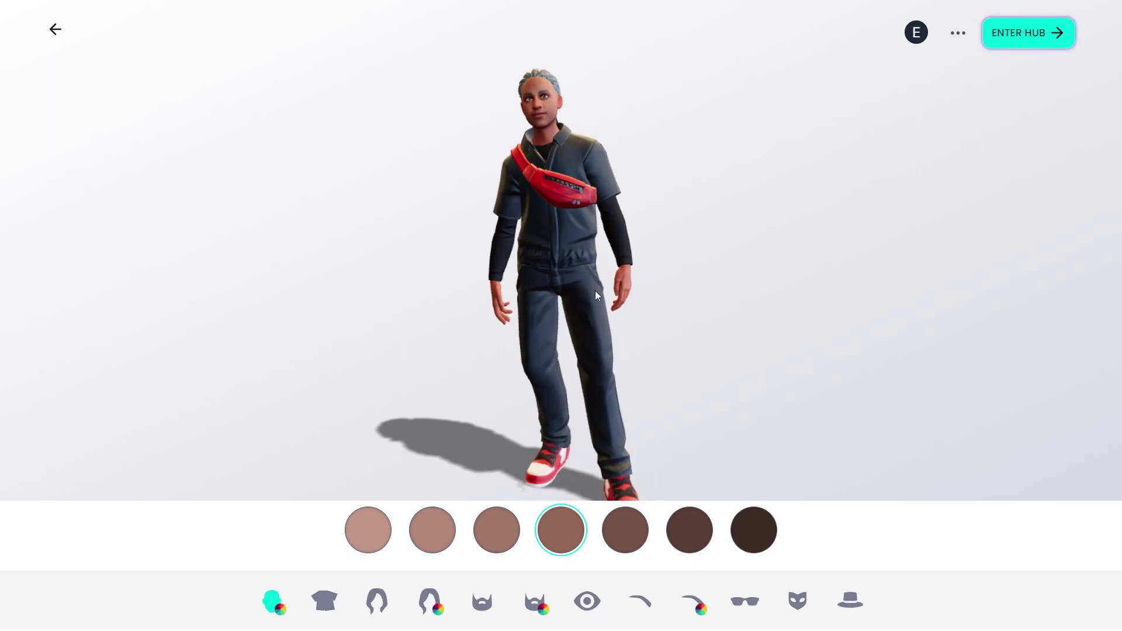
- Set the avatar's skin to the fifth tone and dress it in the green Christmas pyjamas with koala slippers
left_click_drag(595, 290, 630, 290)
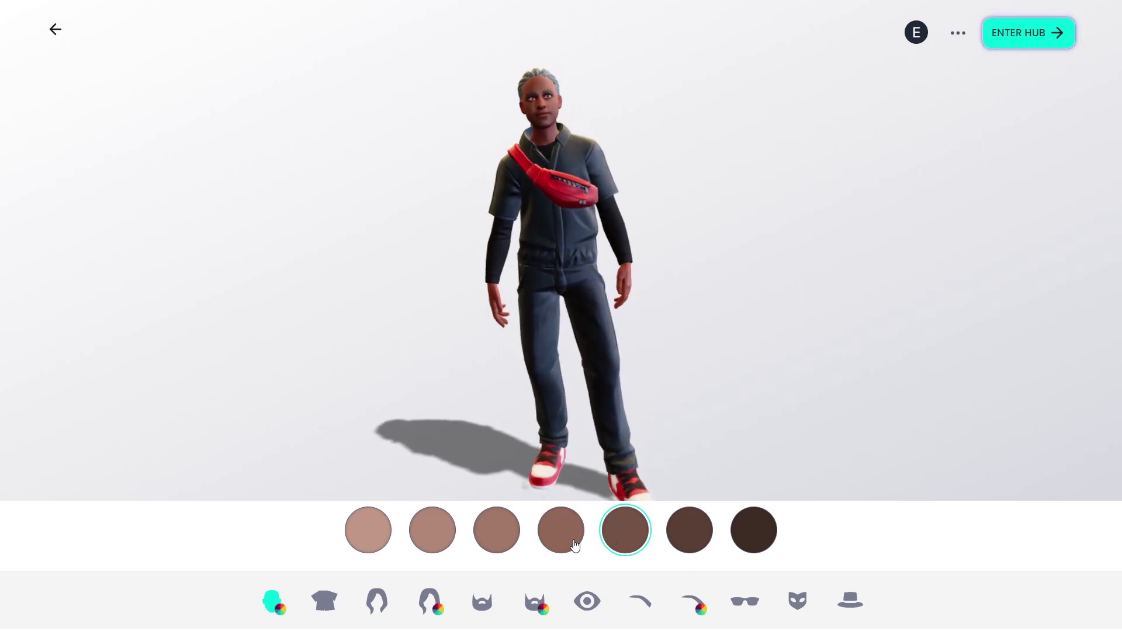
left_click(325, 602)
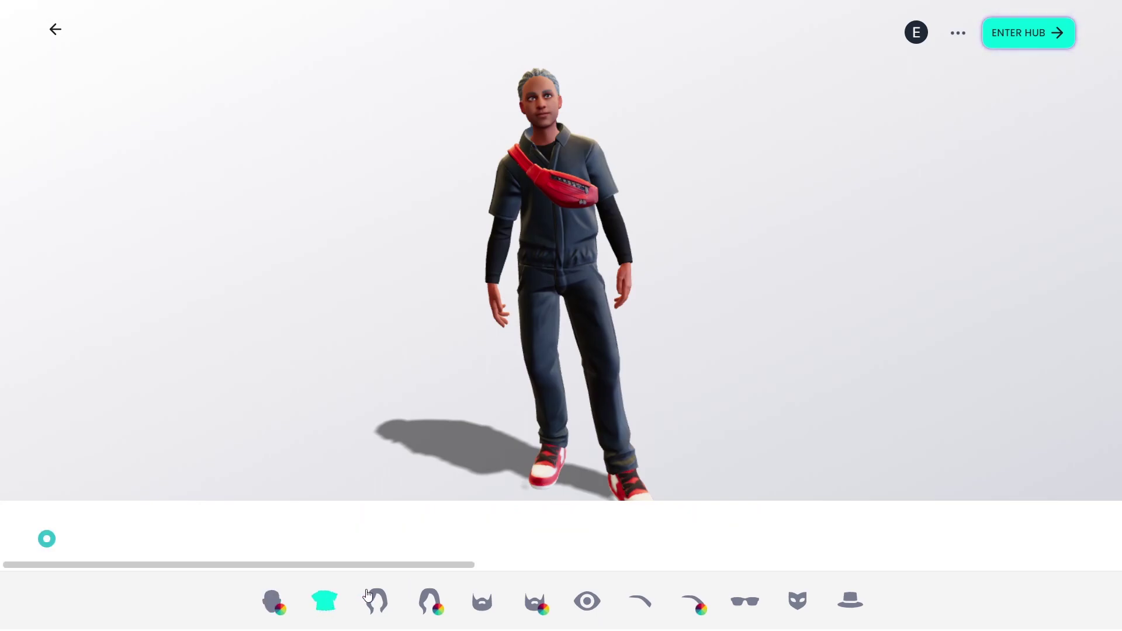
left_click(302, 523)
scroll(937, 553, "right", 10)
scroll(937, 553, "right", 8)
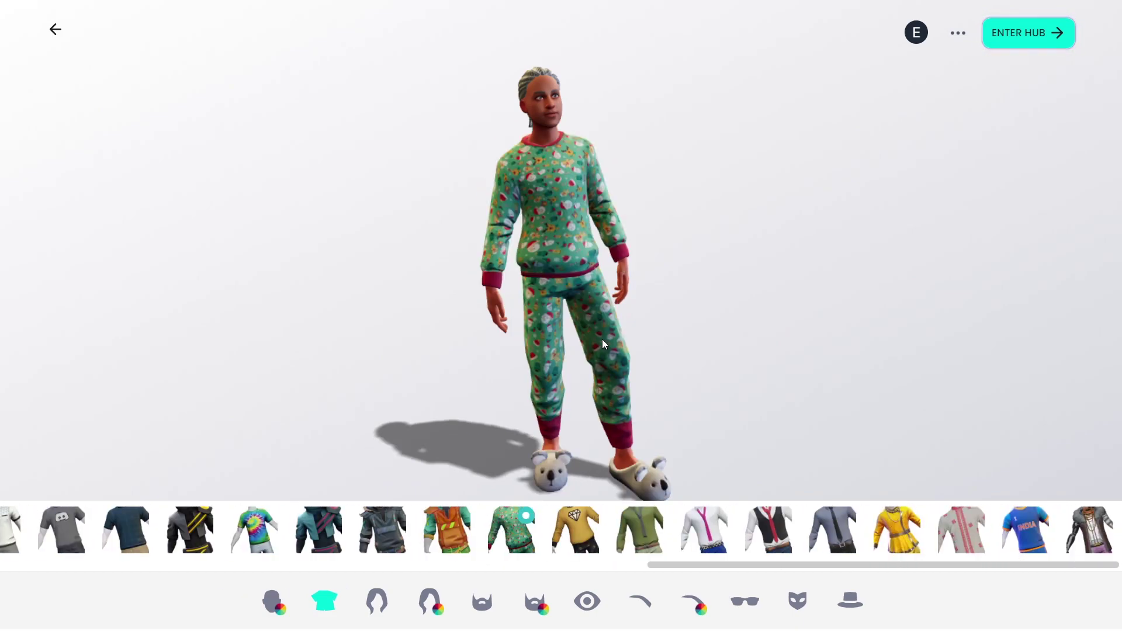
- Give the avatar a side-swept hairstyle and color the hair medium blue
left_click(377, 600)
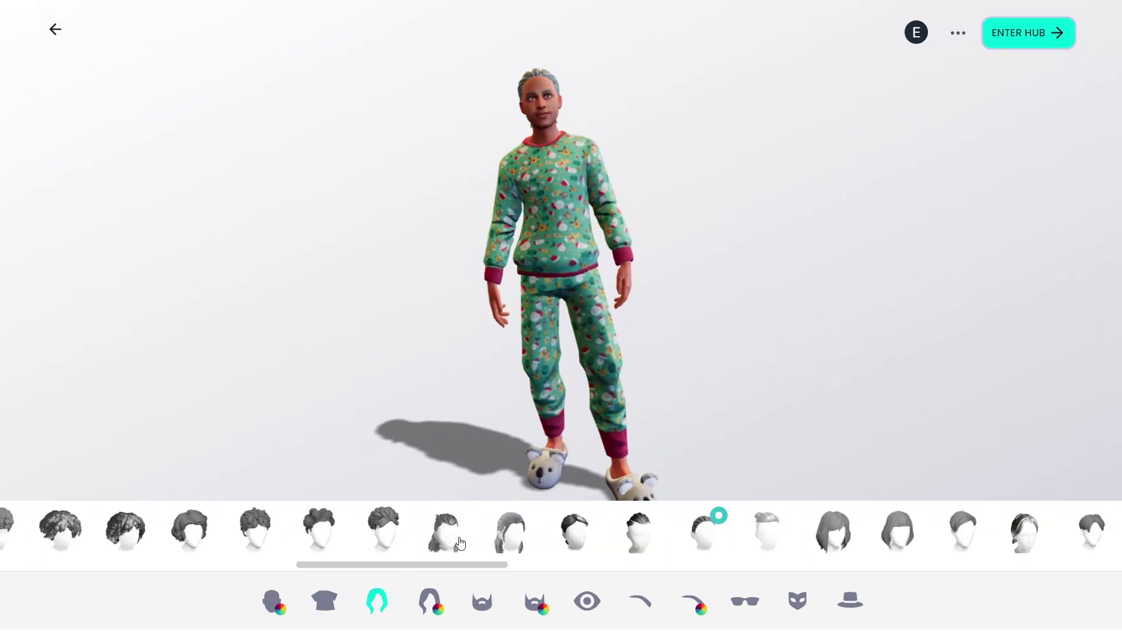
scroll(681, 235, "down", 2)
scroll(687, 210, "up", 8)
scroll(694, 248, "down", 8)
left_click(384, 539)
left_click_drag(379, 565, 847, 540)
left_click(807, 525)
left_click(669, 539)
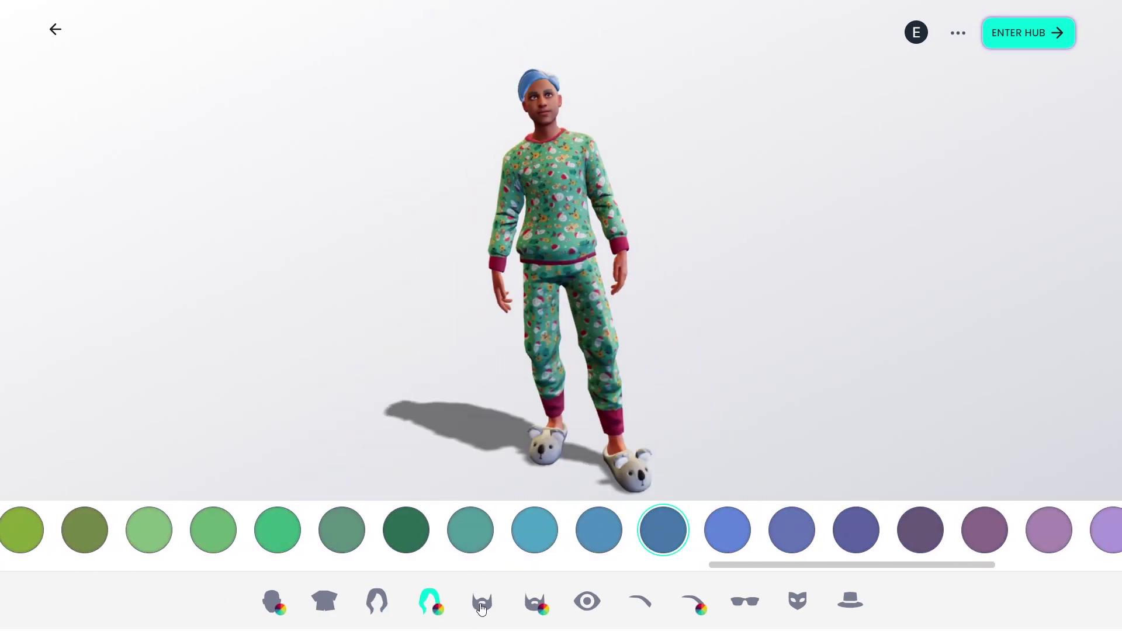
- Add the pointed full beard with moustache and choose the green-and-magenta eyes for the avatar
left_click(481, 605)
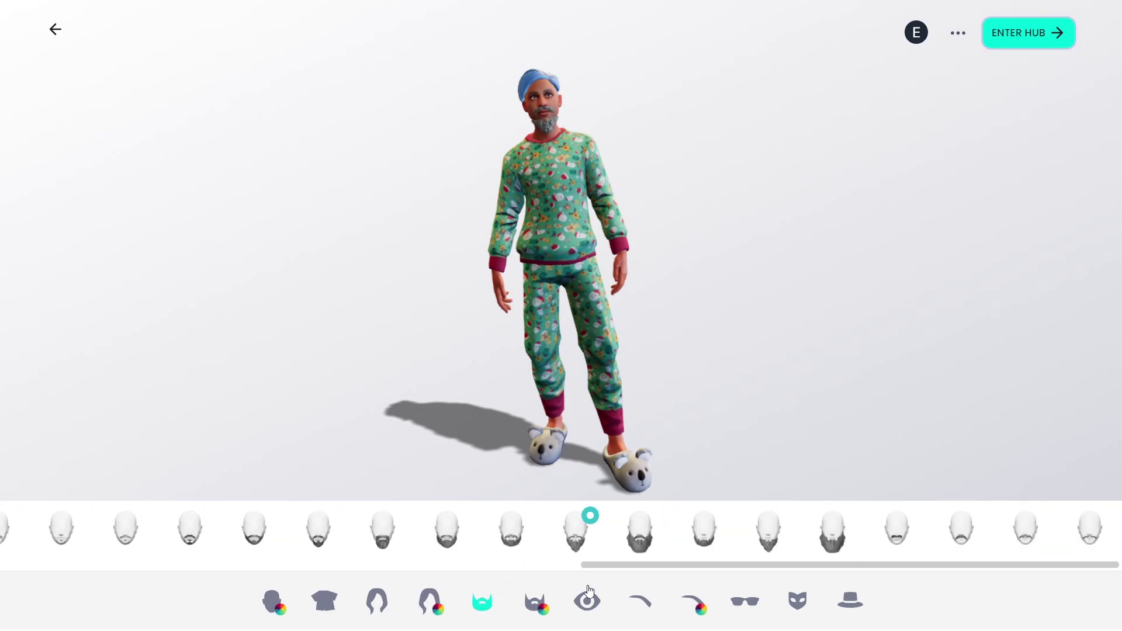
left_click(588, 605)
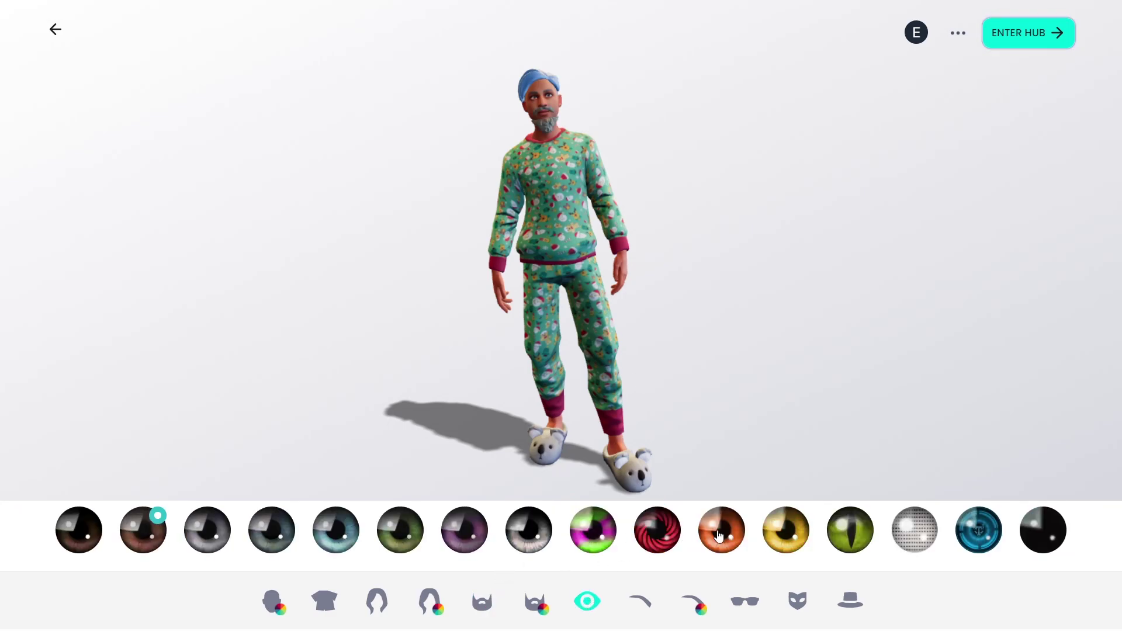
left_click(593, 524)
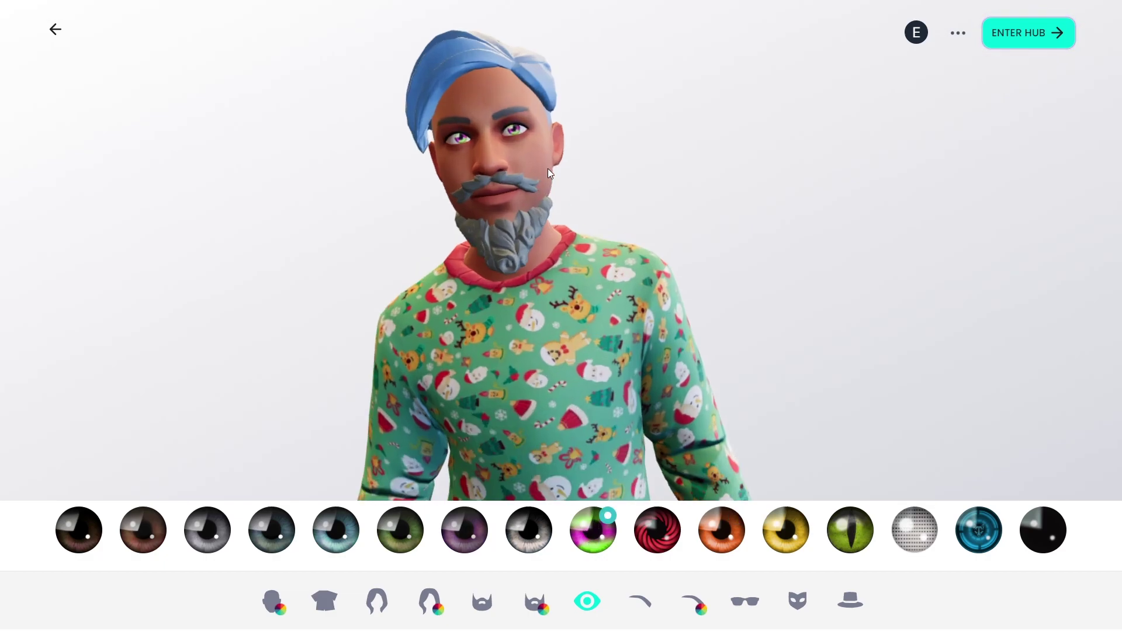
- Choose a thin arched eyebrow shape for the avatar and color the eyebrows medium blue
left_click(640, 602)
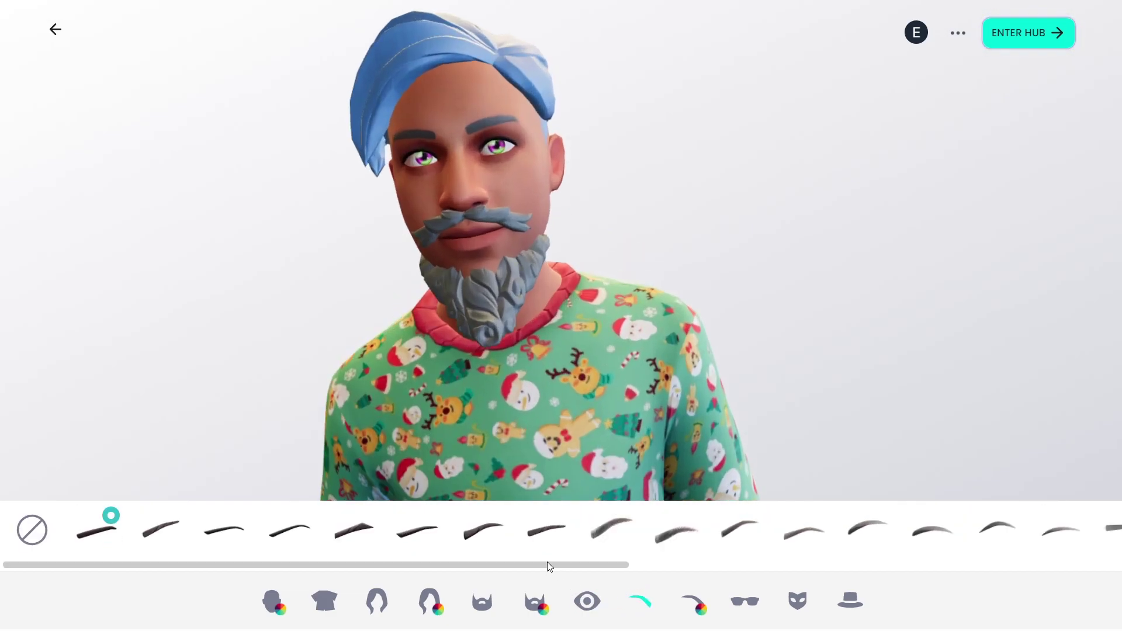
left_click(805, 532)
left_click(697, 598)
left_click_drag(146, 564, 812, 565)
left_click(813, 529)
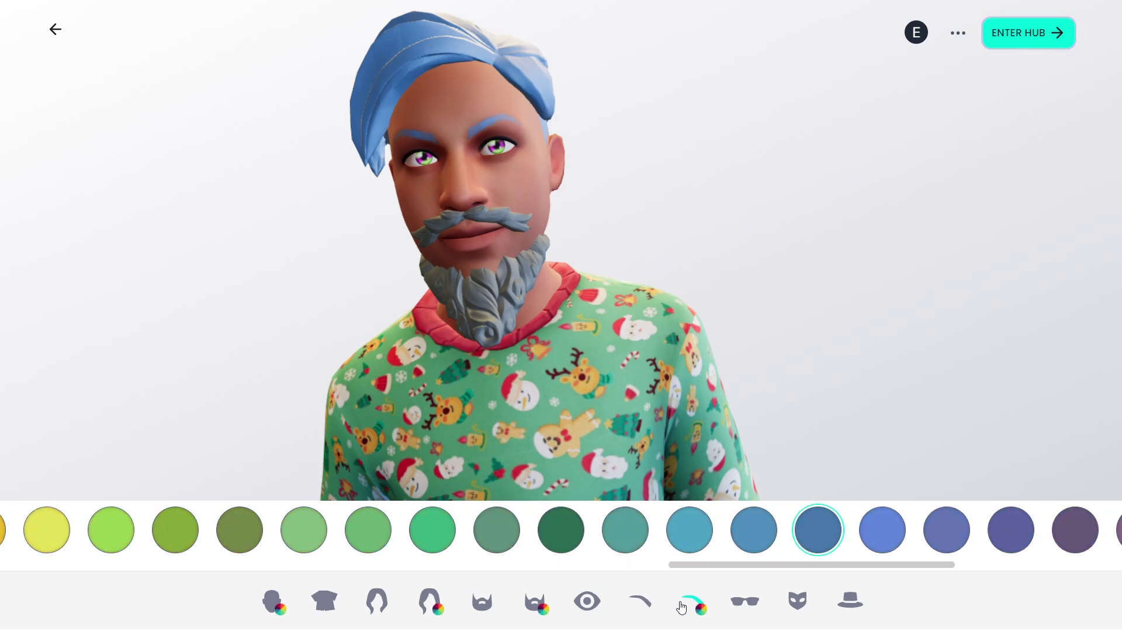
- Put a pair of round, thin-framed glasses on the avatar
left_click(745, 602)
left_click_drag(826, 564, 93, 574)
left_click(181, 529)
left_click(798, 600)
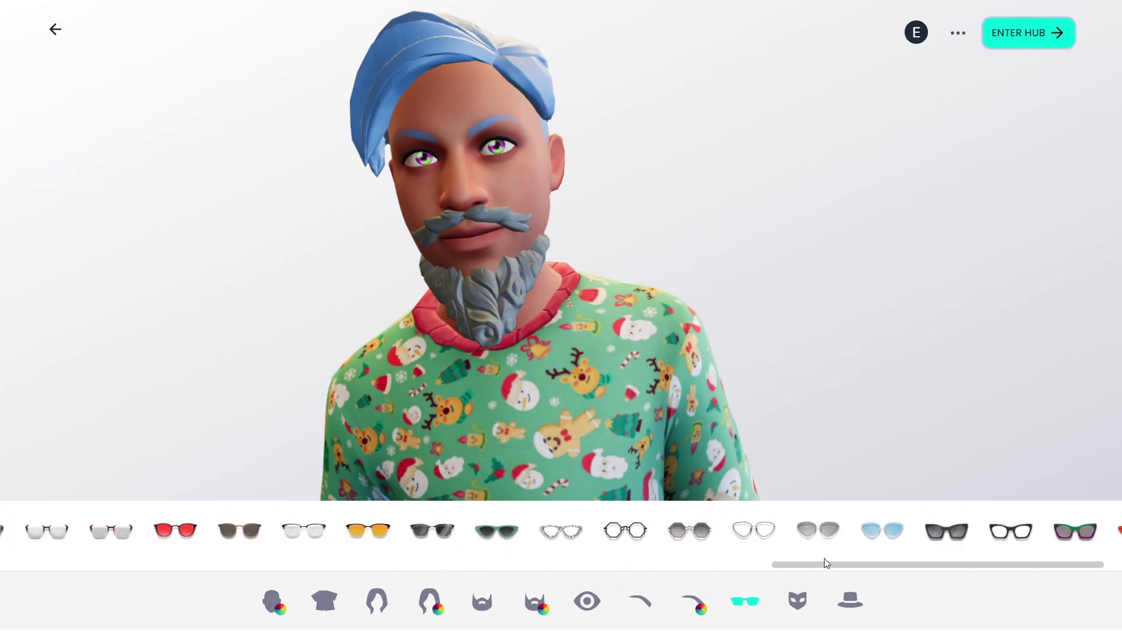
left_click_drag(1098, 564, 567, 564)
- Look through the headwear options and other outfits, ending on the green Christmas pyjamas
left_click(850, 600)
left_click(971, 528)
left_click_drag(972, 564, 619, 564)
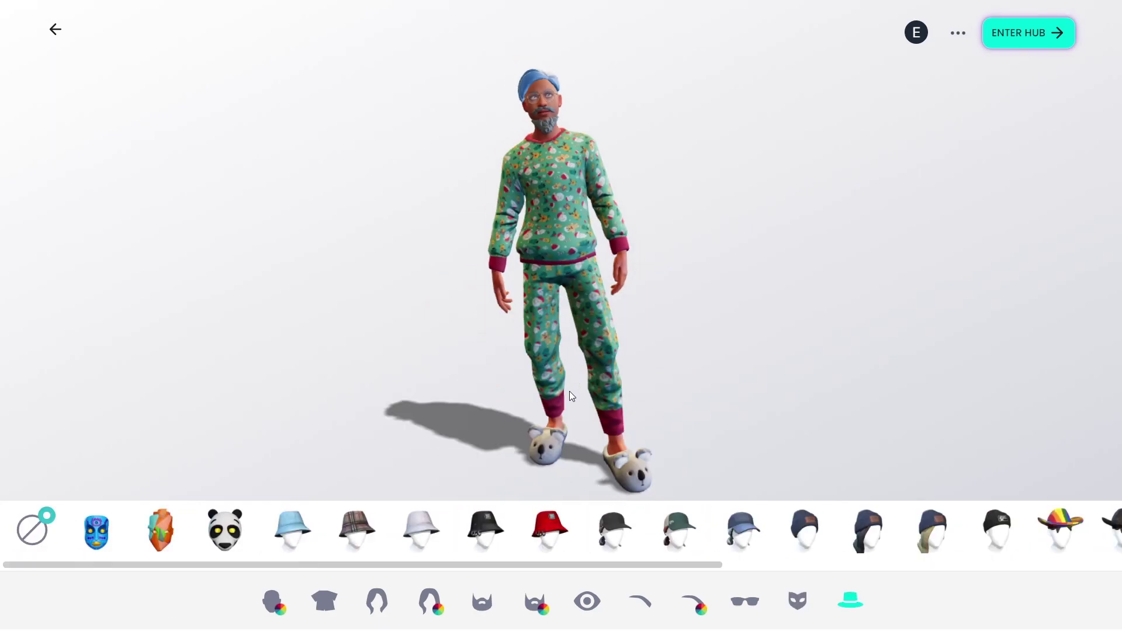
left_click(325, 600)
left_click(1089, 528)
left_click(1026, 529)
left_click(511, 529)
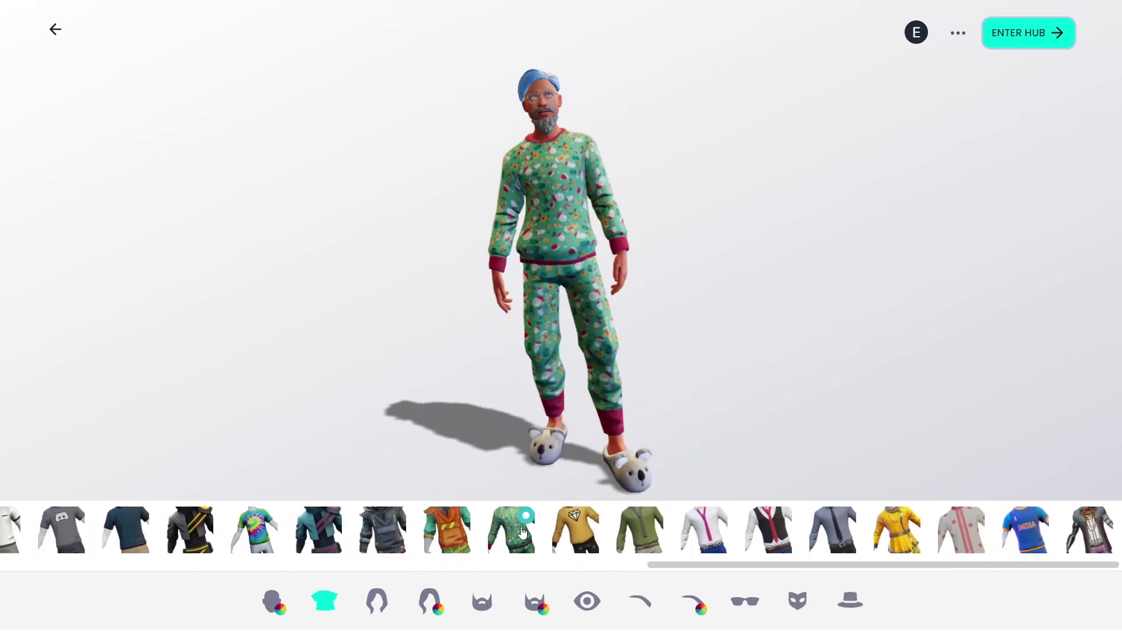
left_click_drag(678, 564, 618, 570)
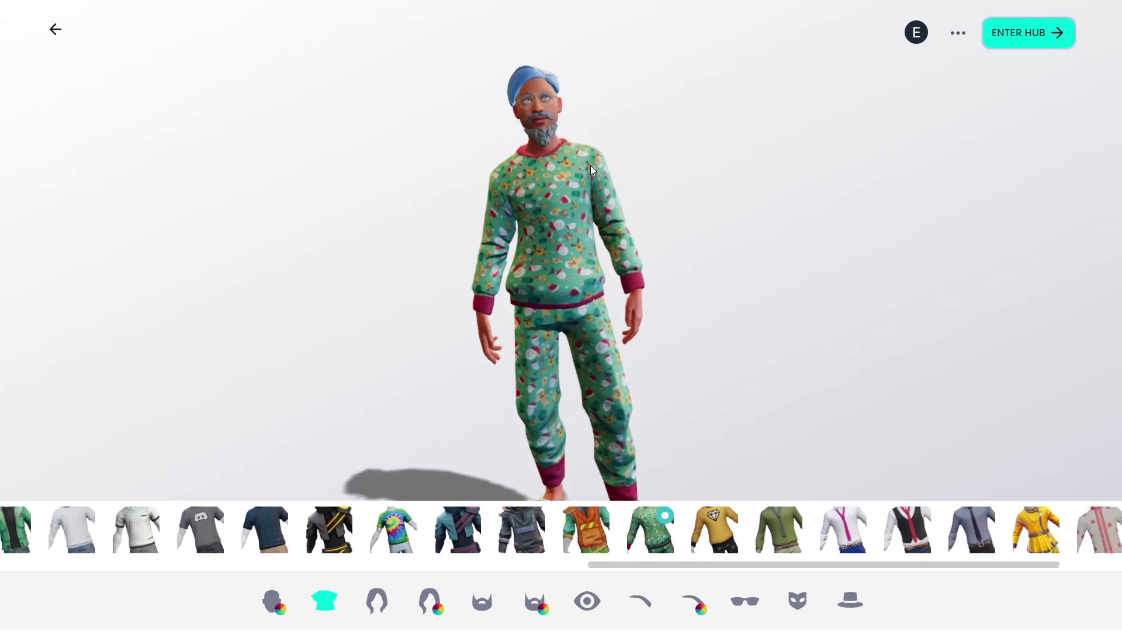
- Finish the avatar in the Christmas pyjamas and open the Animaze app page from the hub's home page
left_click(1010, 46)
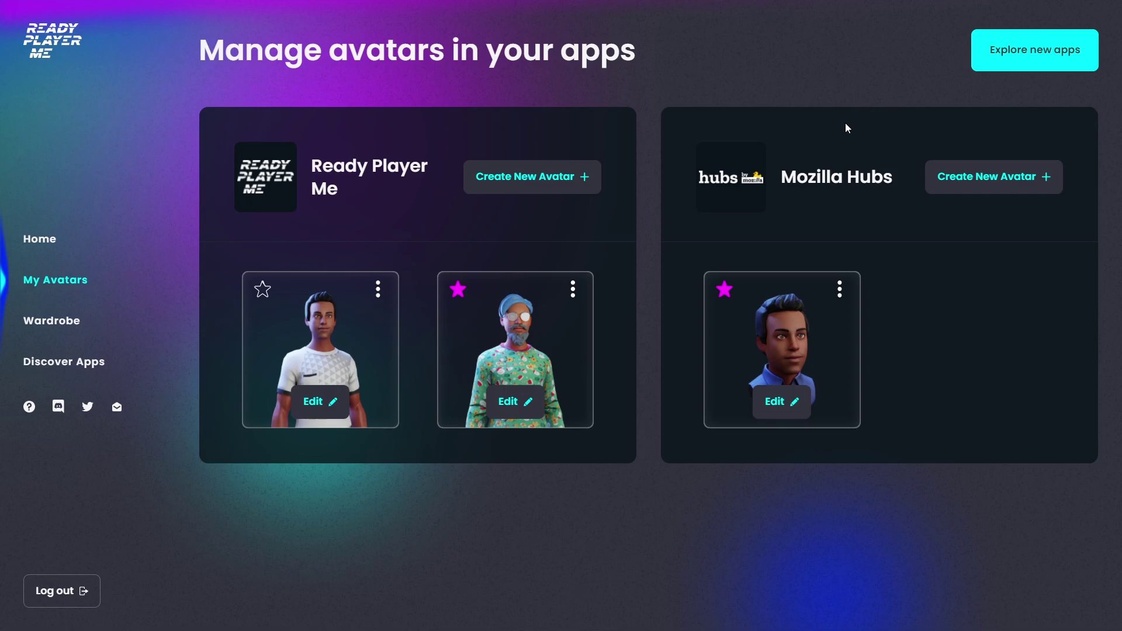
left_click(35, 241)
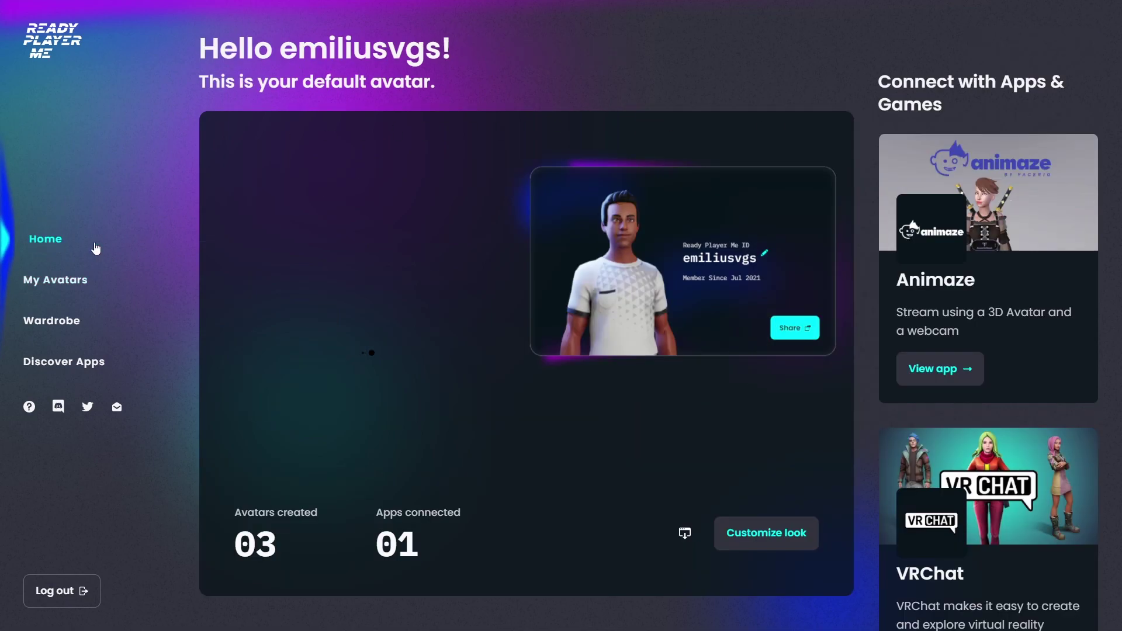
left_click(1004, 201)
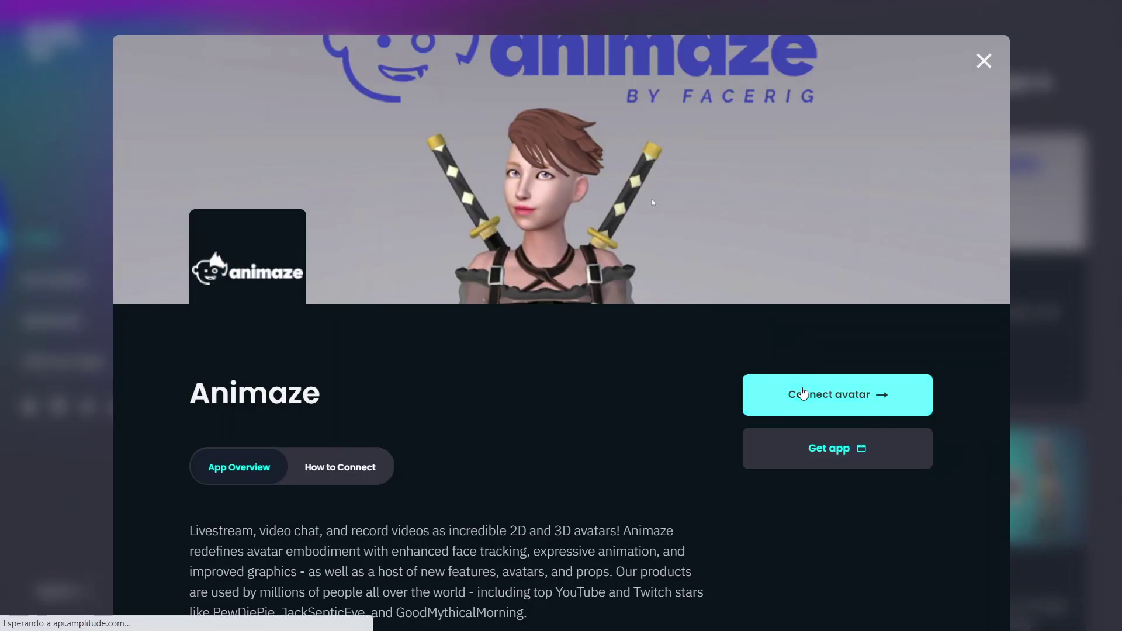
- Connect the existing avatar in green Christmas pyjamas to Animaze, keeping its look
left_click(801, 392)
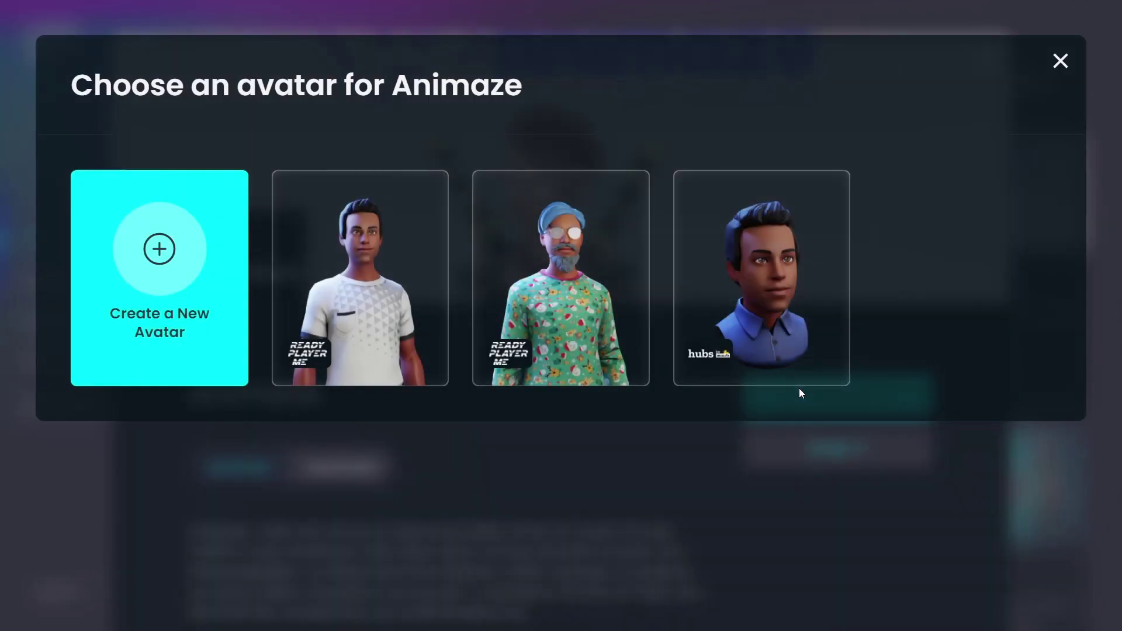
left_click(564, 240)
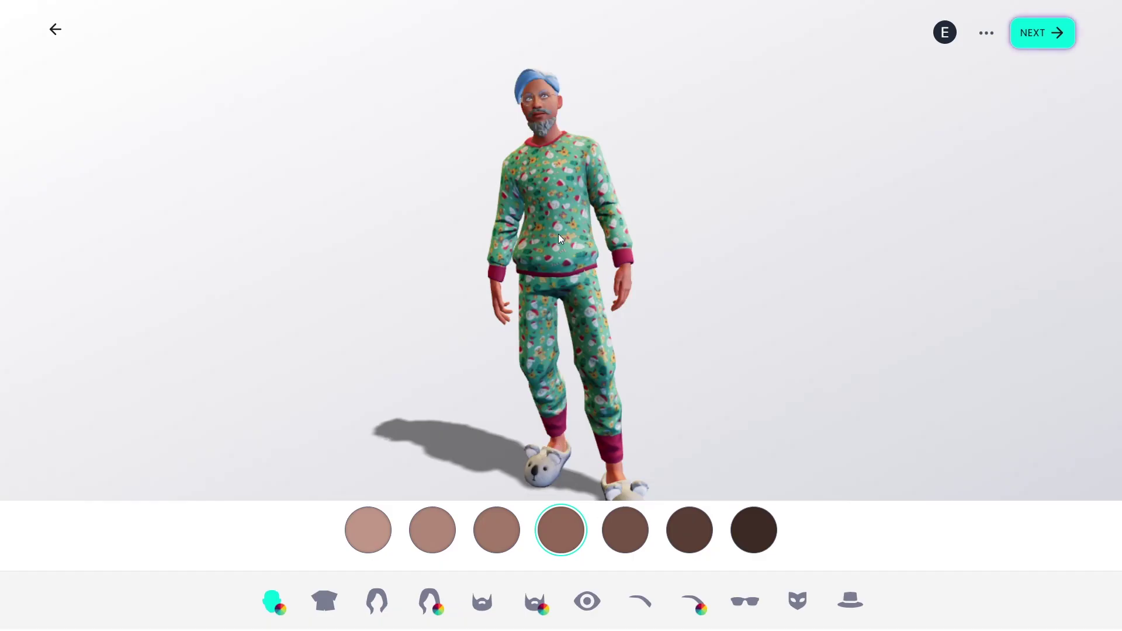
left_click(1042, 32)
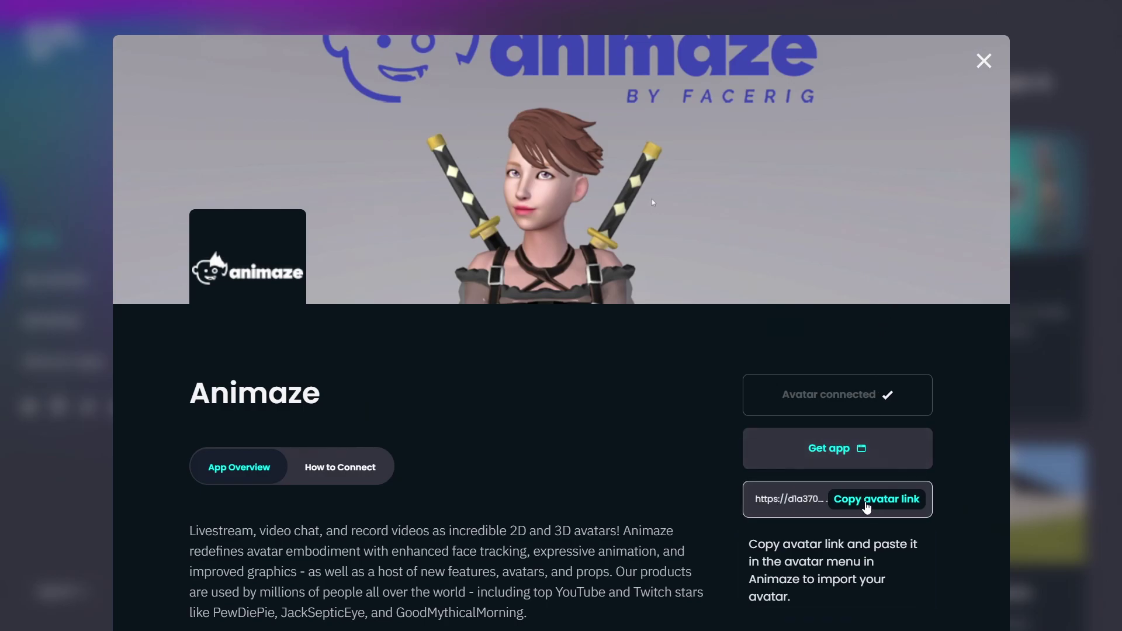
- Copy the avatar link and open it in a new browser tab to download the avatar's .glb file
left_click(866, 505)
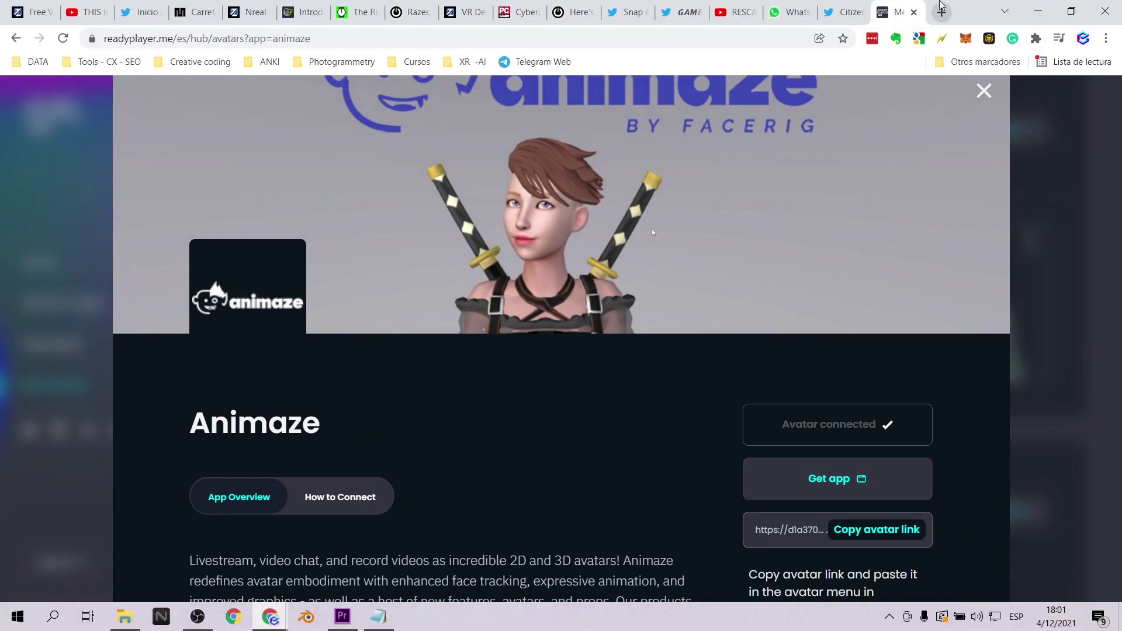
left_click(941, 12)
key("ctrl+v")
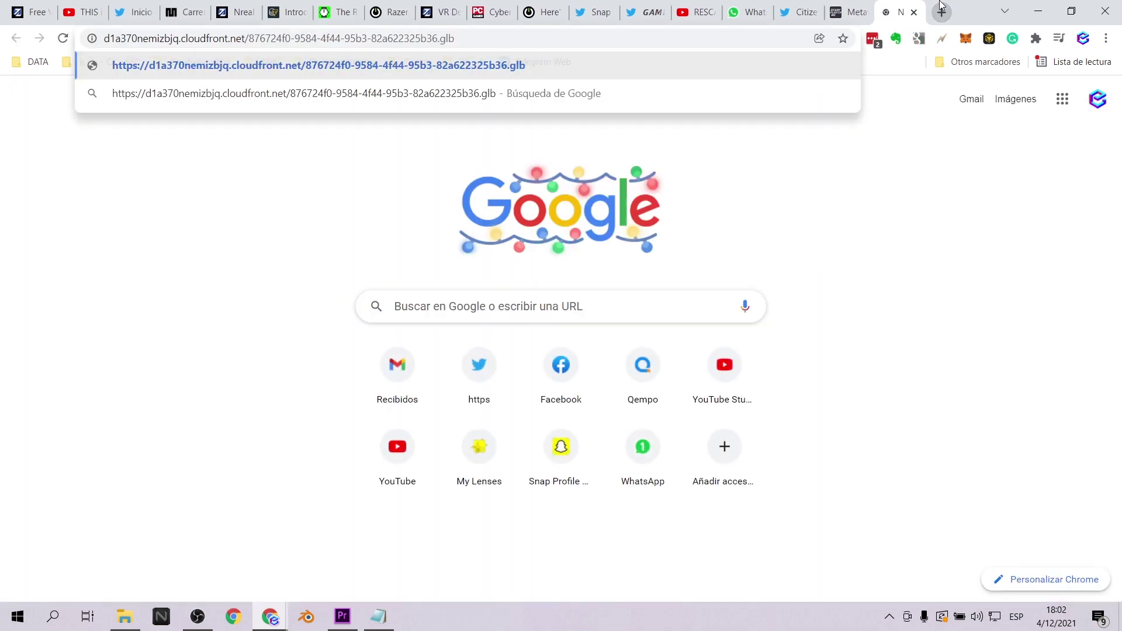
key("Return")
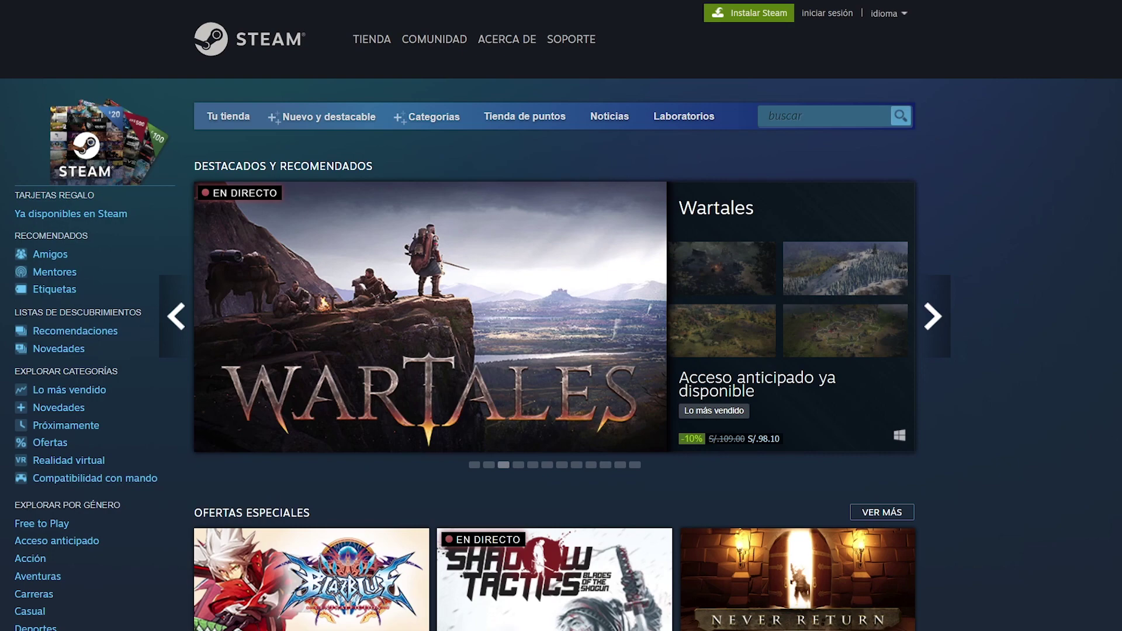
- Switch to Steam, look over the Animaze by FaceRig store page and install Animaze
scroll(554, 351, "down", 10)
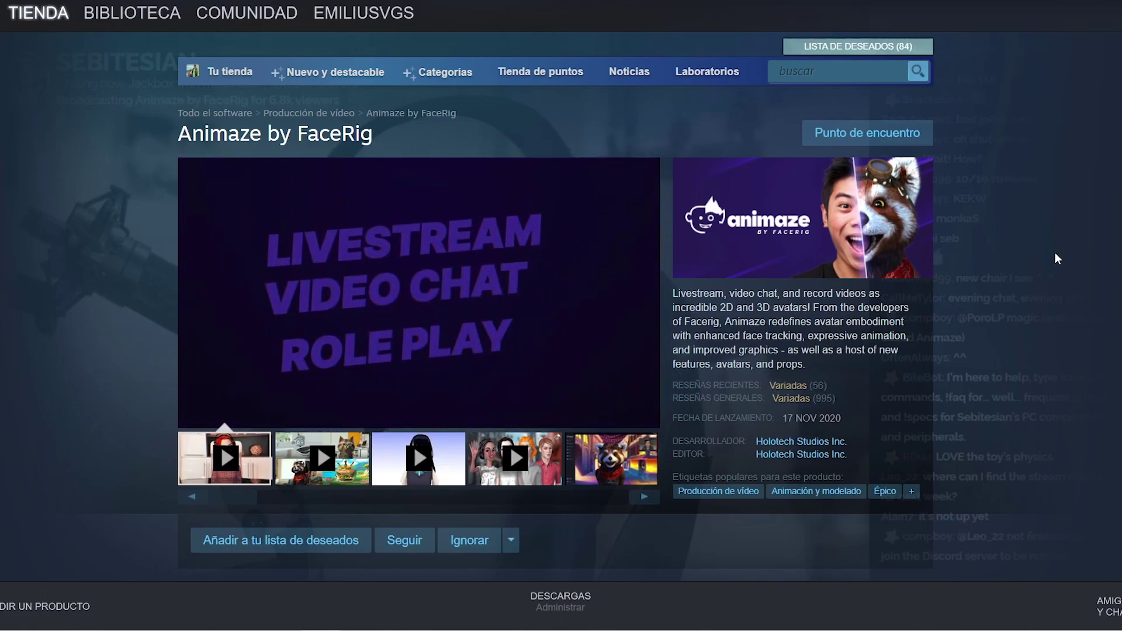
scroll(1038, 267, "down", 4)
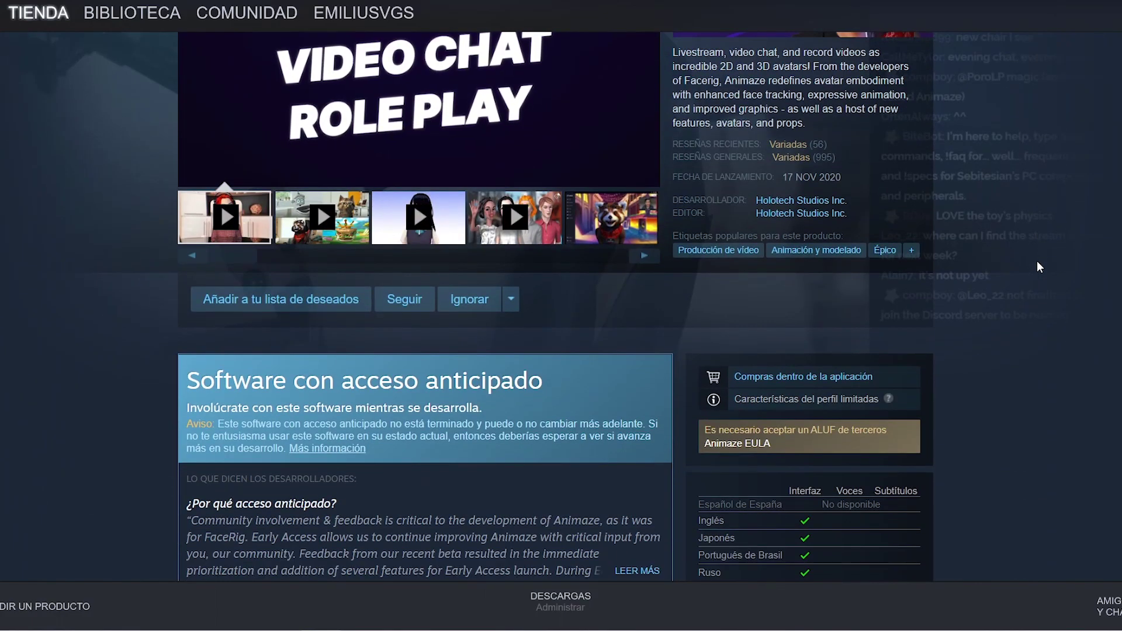
scroll(1038, 263, "up", 4)
scroll(1036, 266, "down", 12)
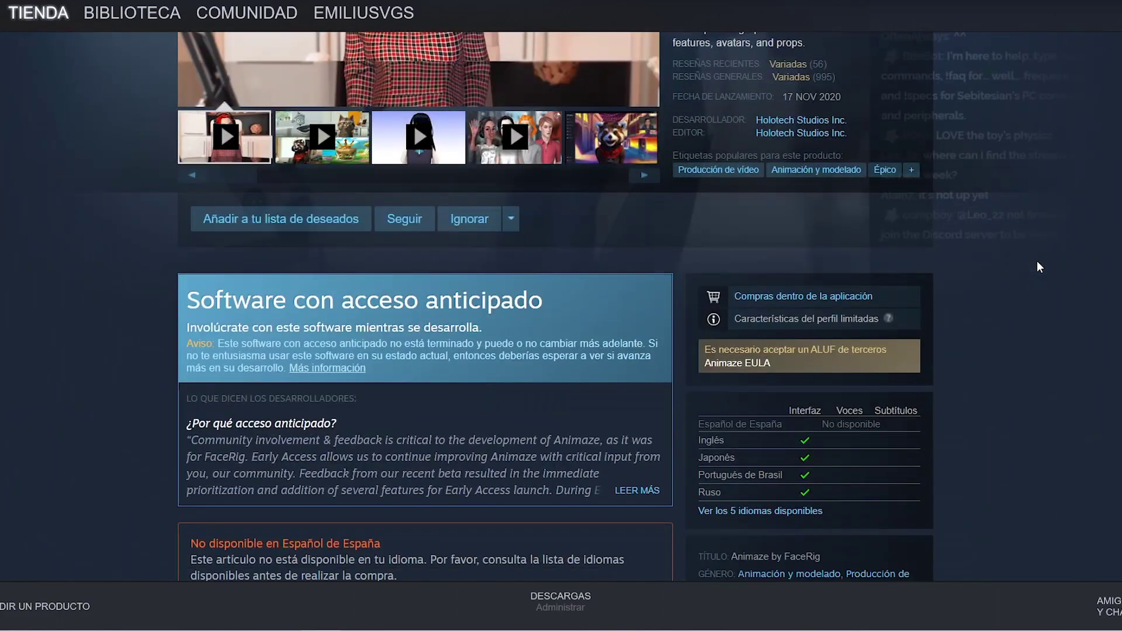
left_click(630, 366)
left_click(627, 439)
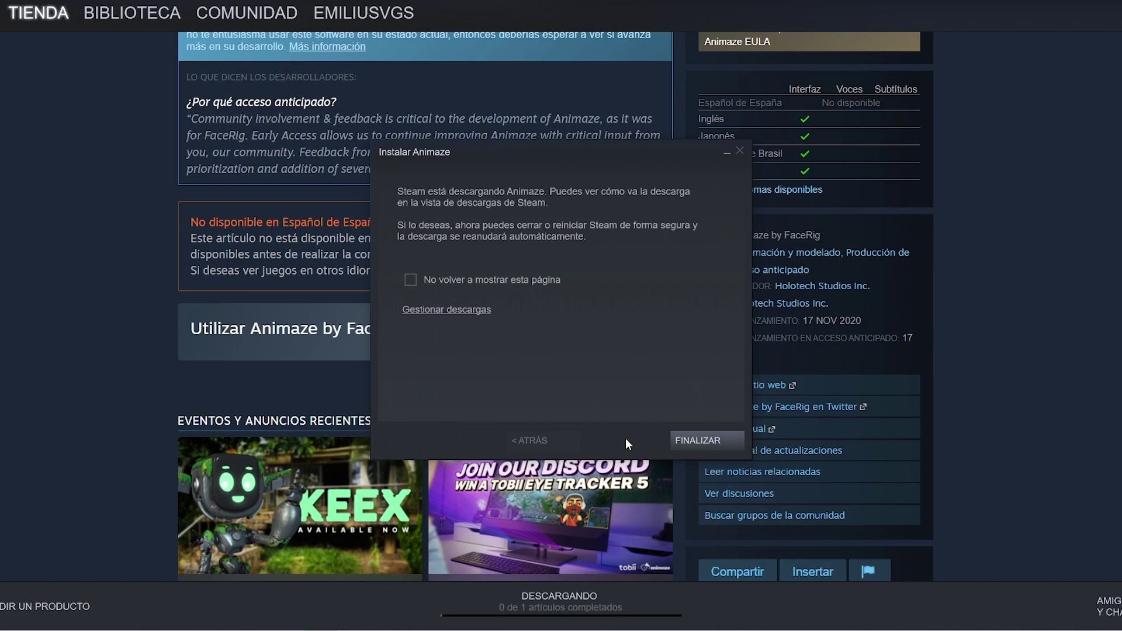
left_click(698, 439)
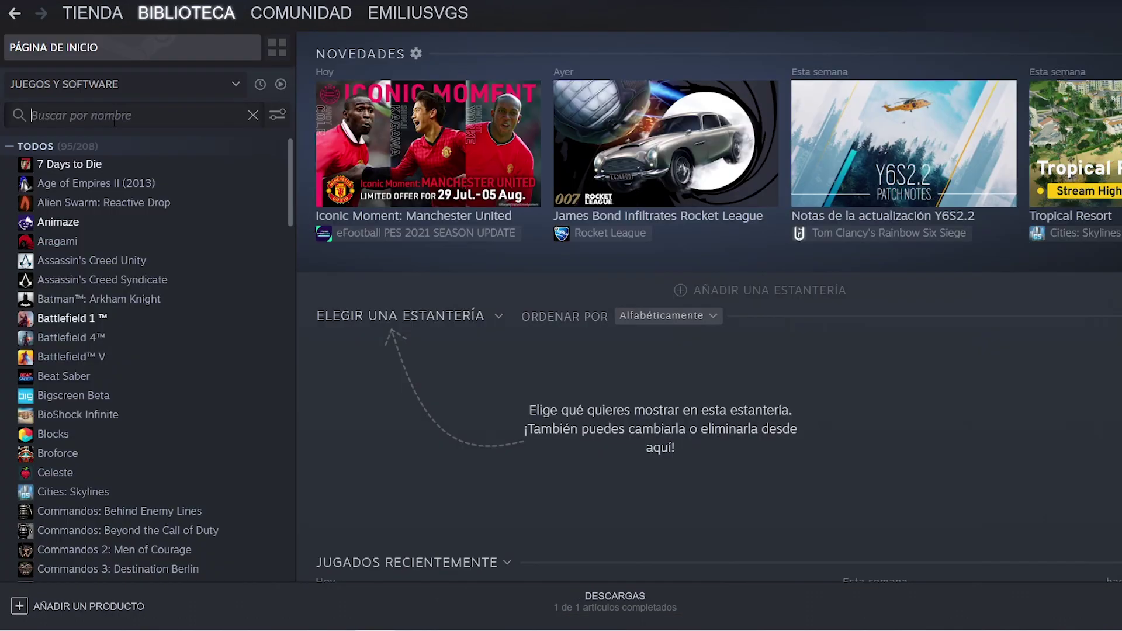
- Search the Steam library for "anim" and install Animaze Editor
left_click(114, 120)
type("anim")
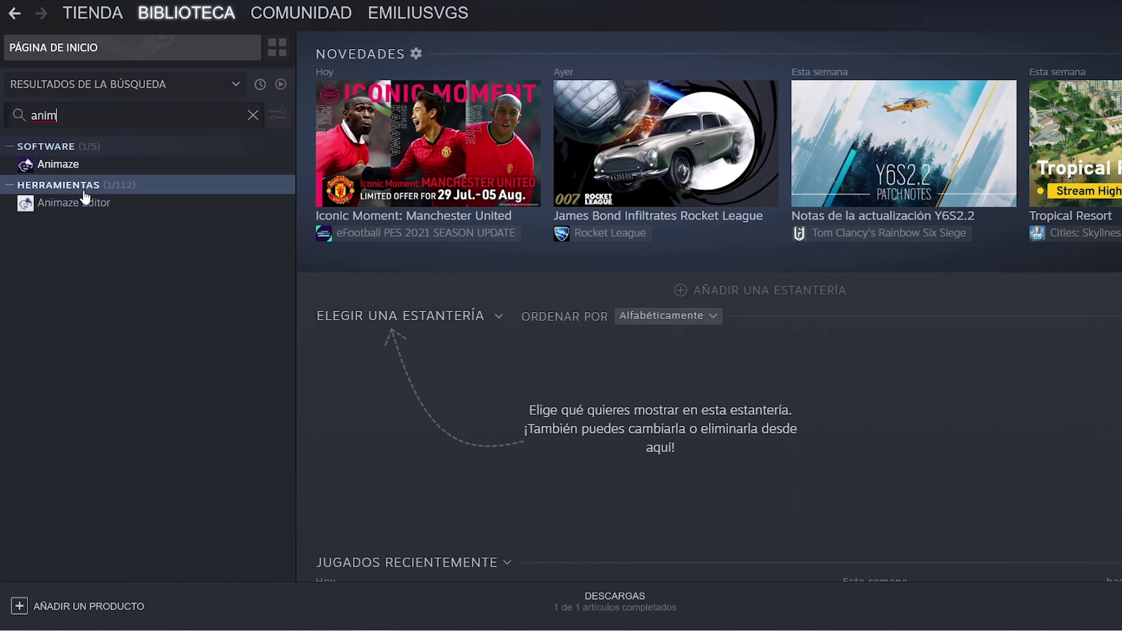
left_click(78, 204)
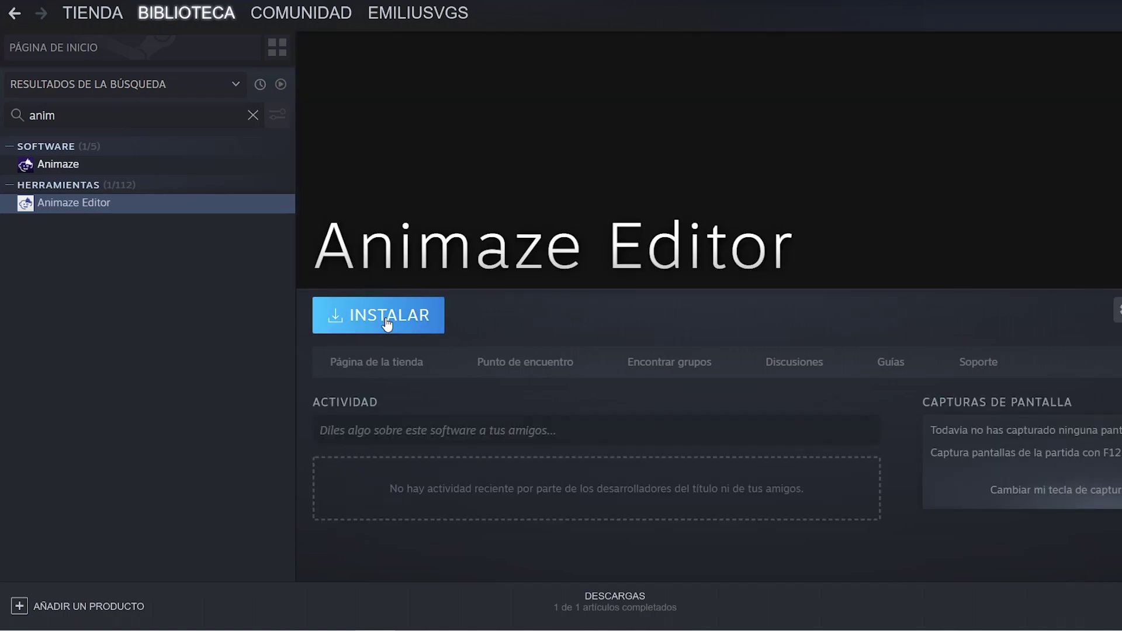
left_click(388, 323)
left_click(697, 437)
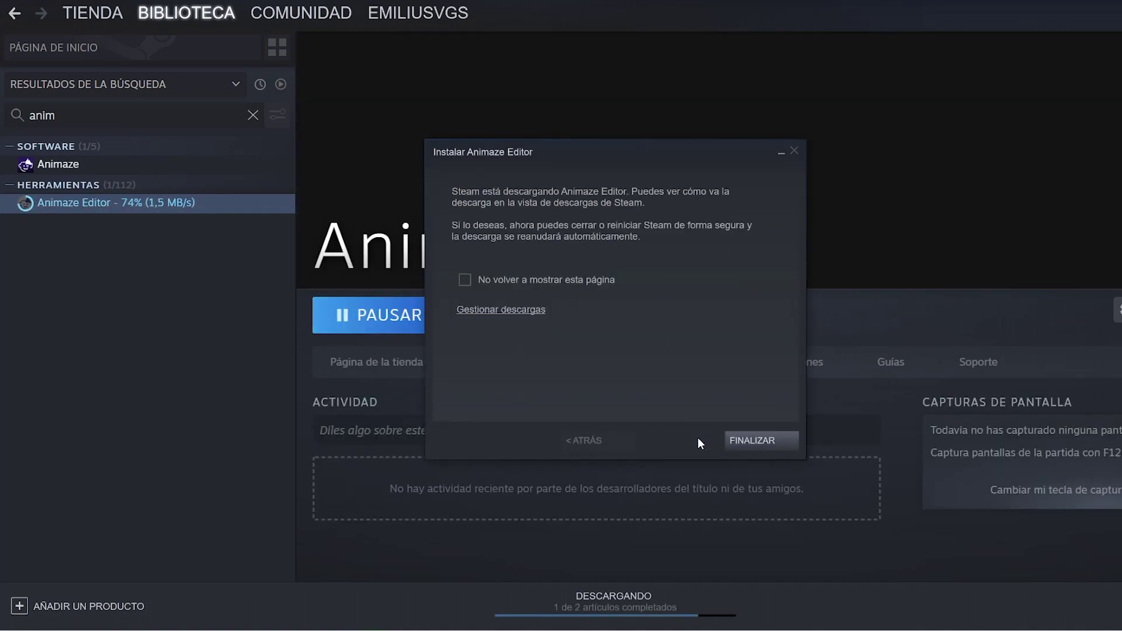
left_click(757, 439)
- Launch Animaze Editor, import the downloaded .glb file as a 3D object of type Avatar3D, and dismiss the import log
left_click(383, 318)
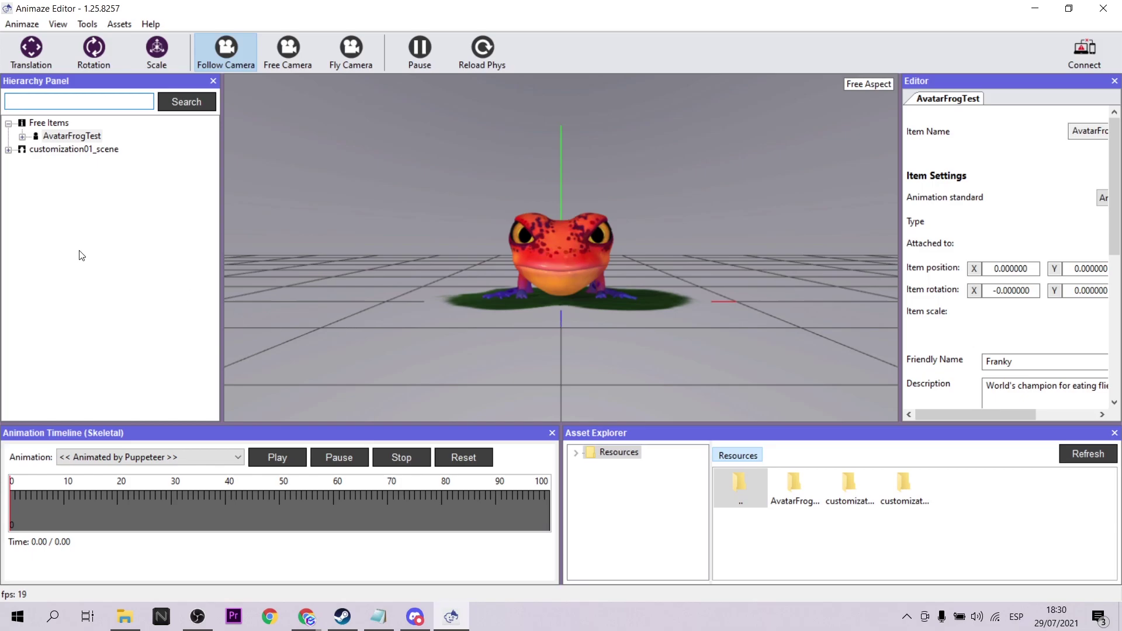
left_click(125, 23)
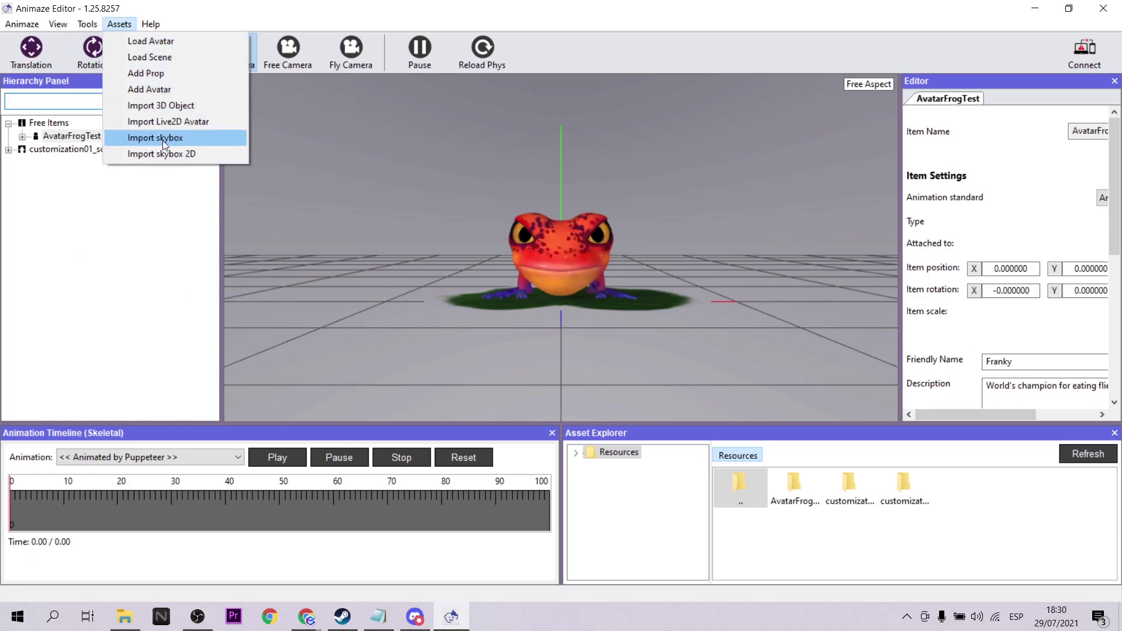
left_click(164, 107)
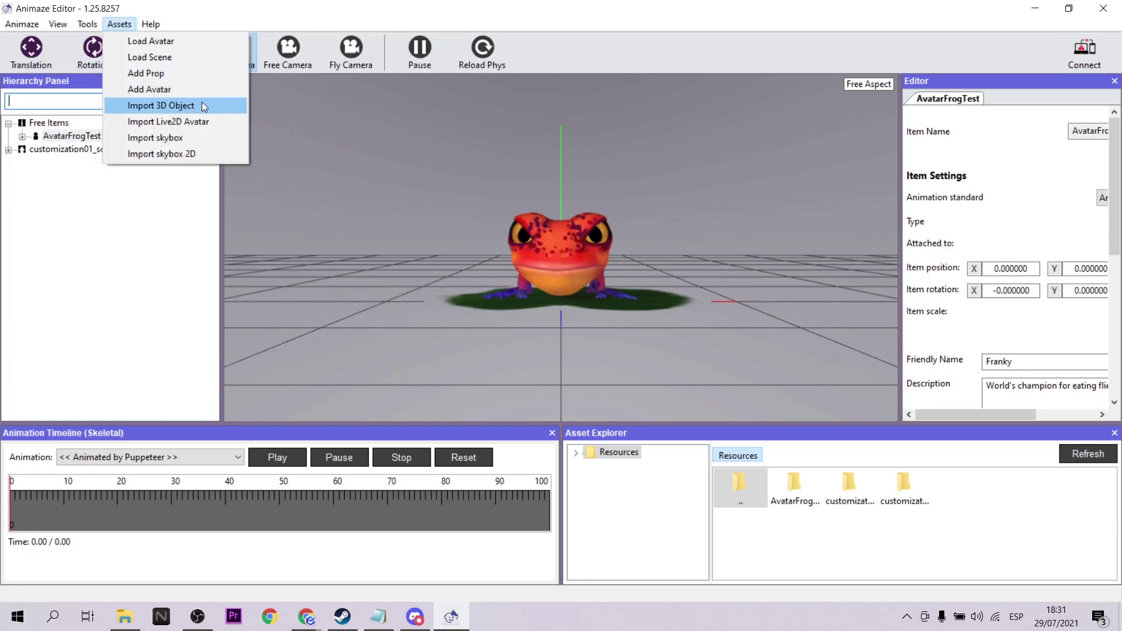
left_click(201, 106)
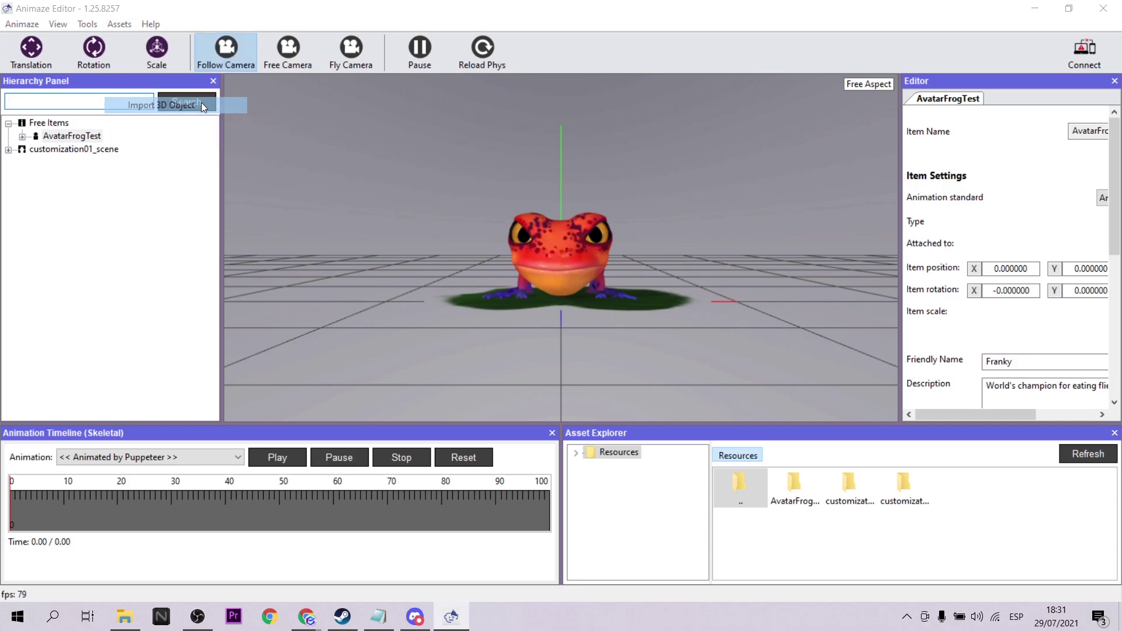
left_click(451, 363)
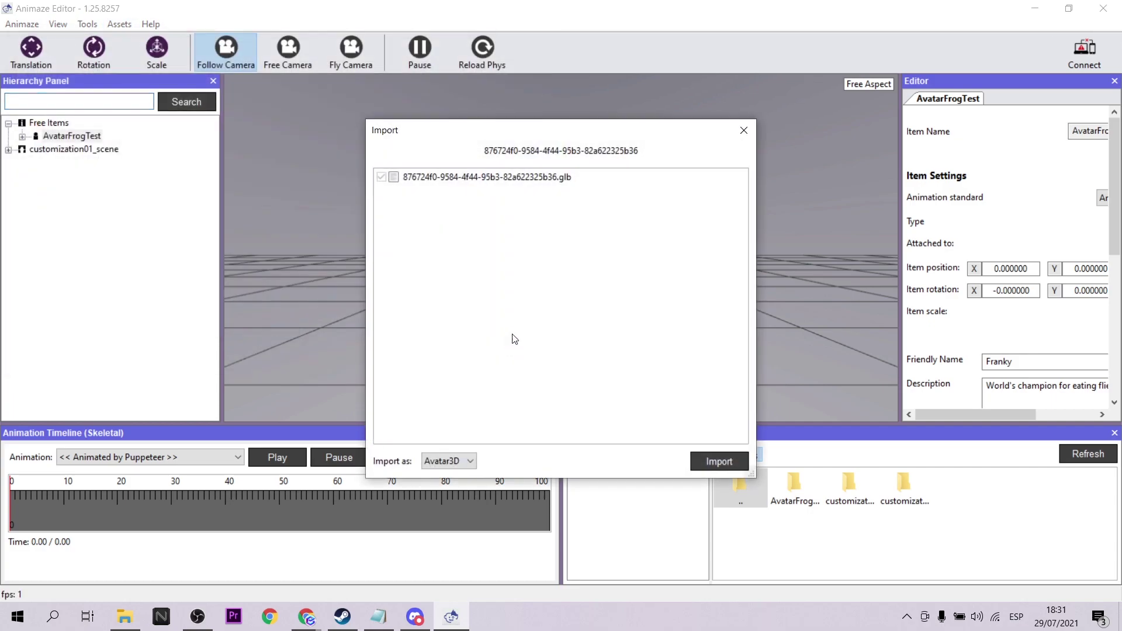
left_click(709, 461)
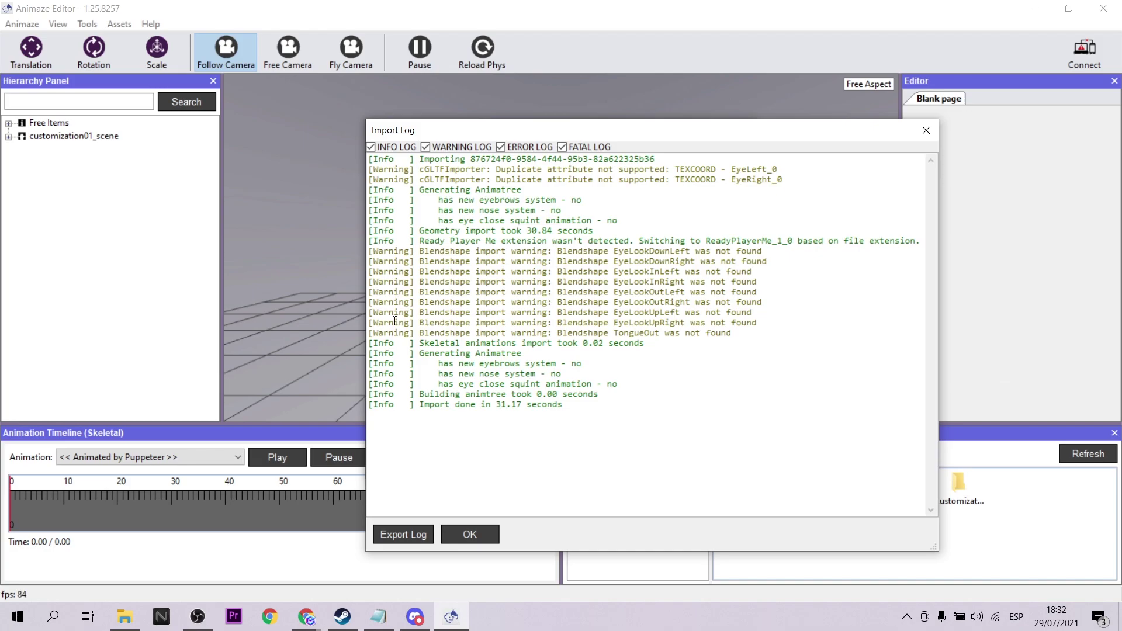
key("Return")
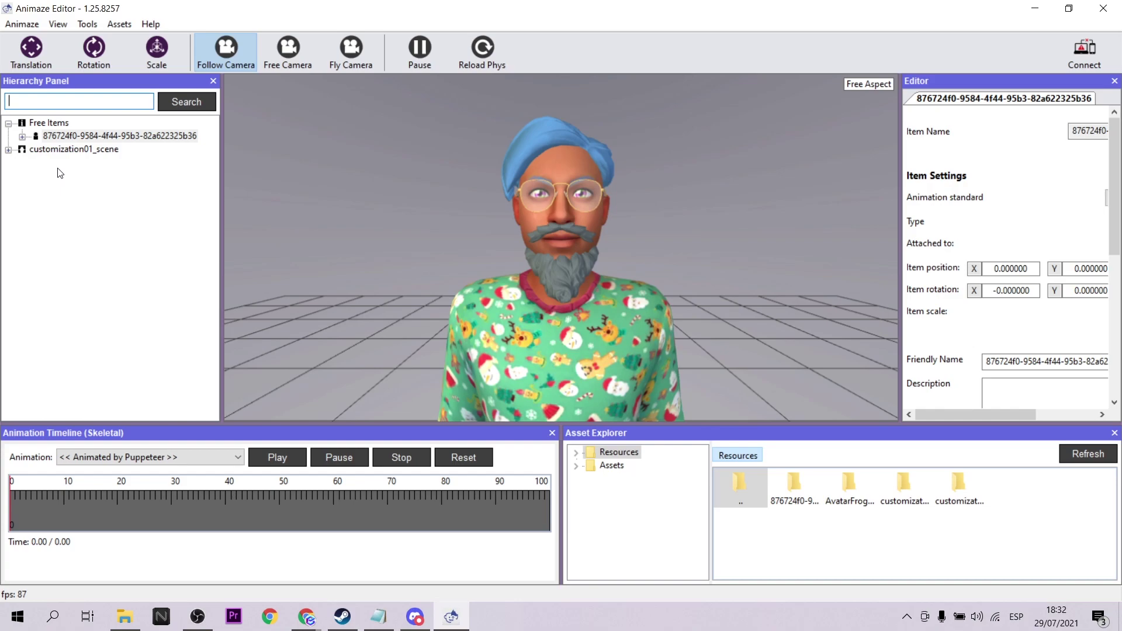
- Bundle the imported avatar, saving the item first, and export the bundle to the Resources folder
left_click(79, 135)
right_click(96, 132)
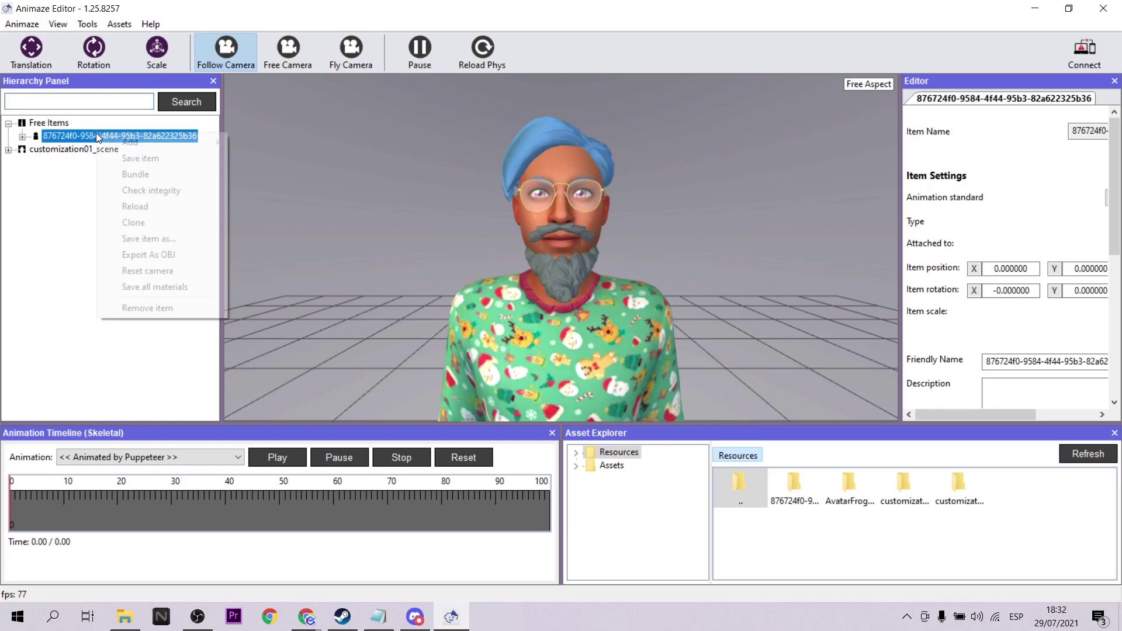
left_click(145, 176)
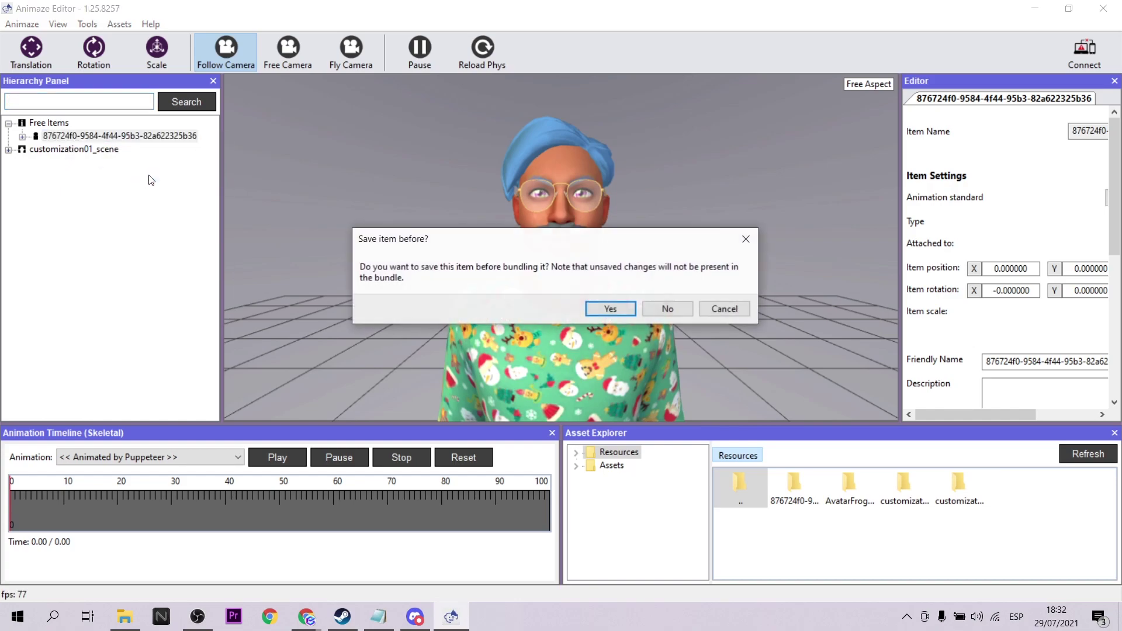
left_click(603, 310)
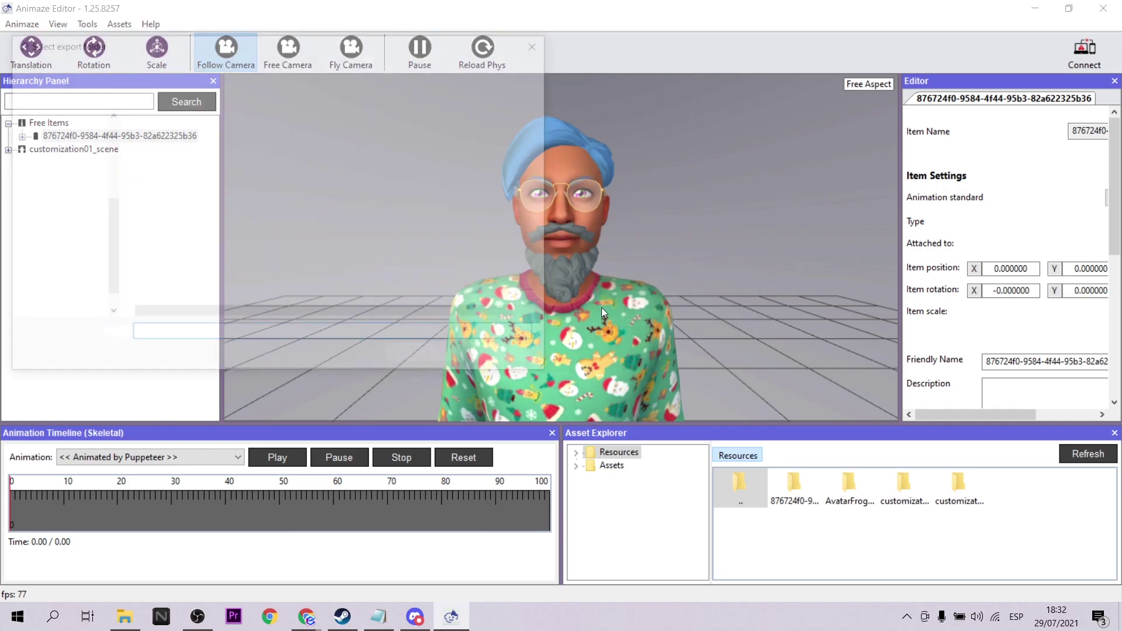
left_click(414, 359)
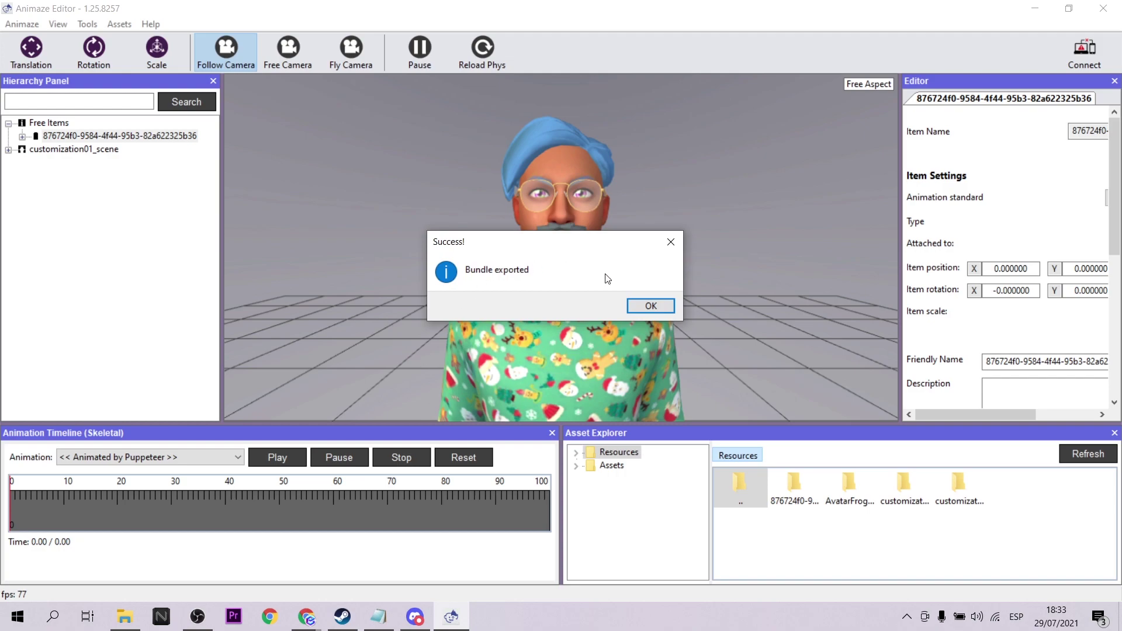
left_click(650, 306)
- Close Animaze Editor and launch Animaze from the Steam library
left_click(1103, 8)
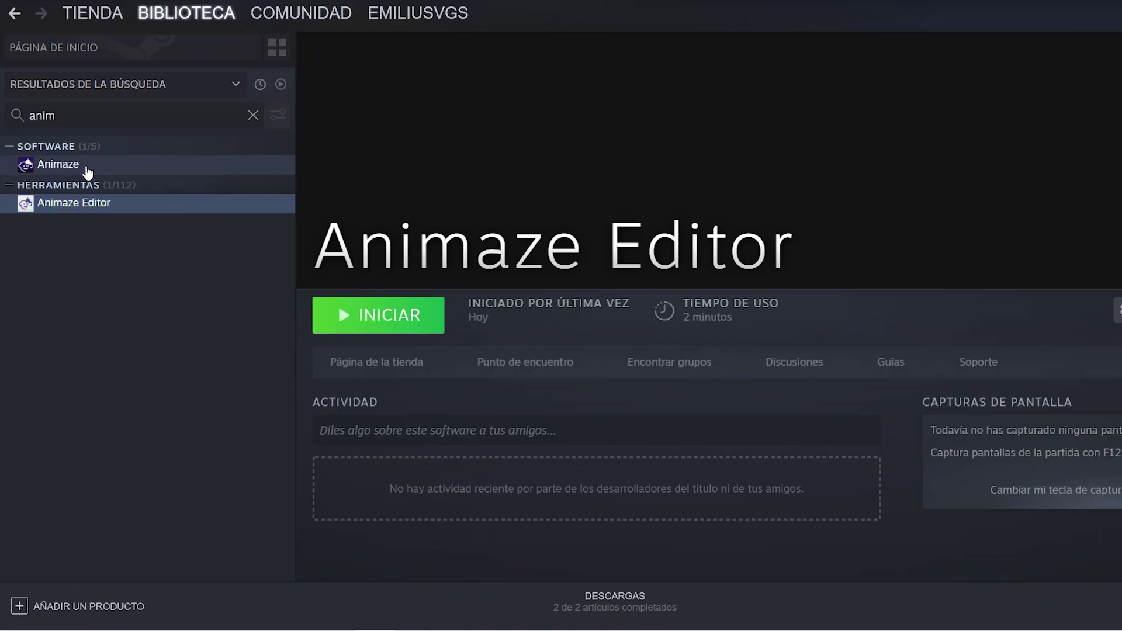
left_click(82, 166)
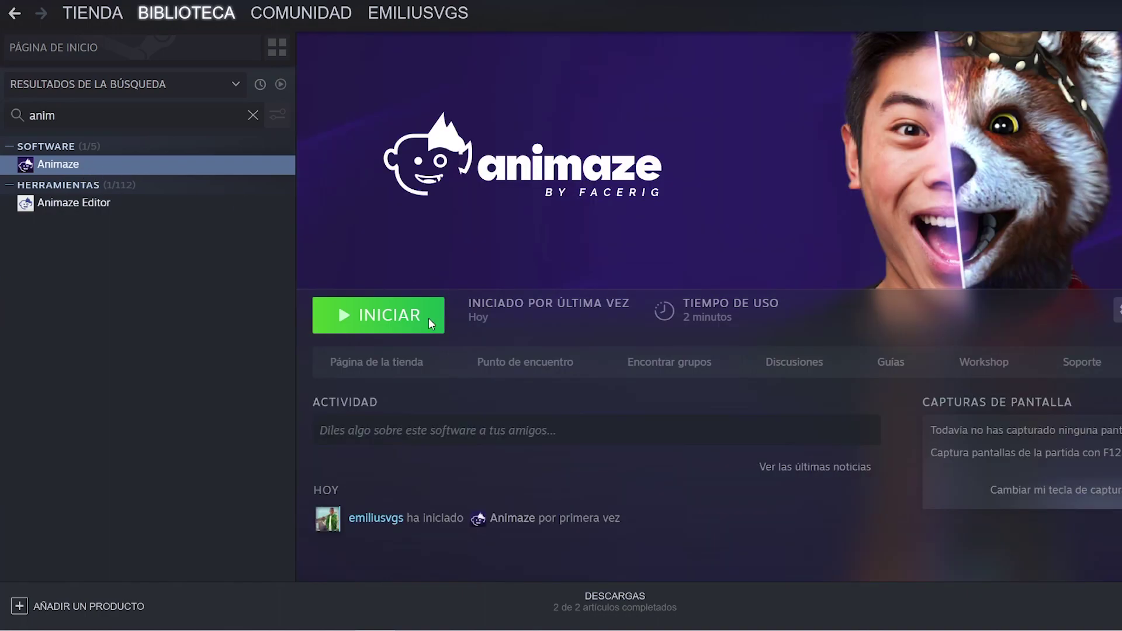
left_click(399, 321)
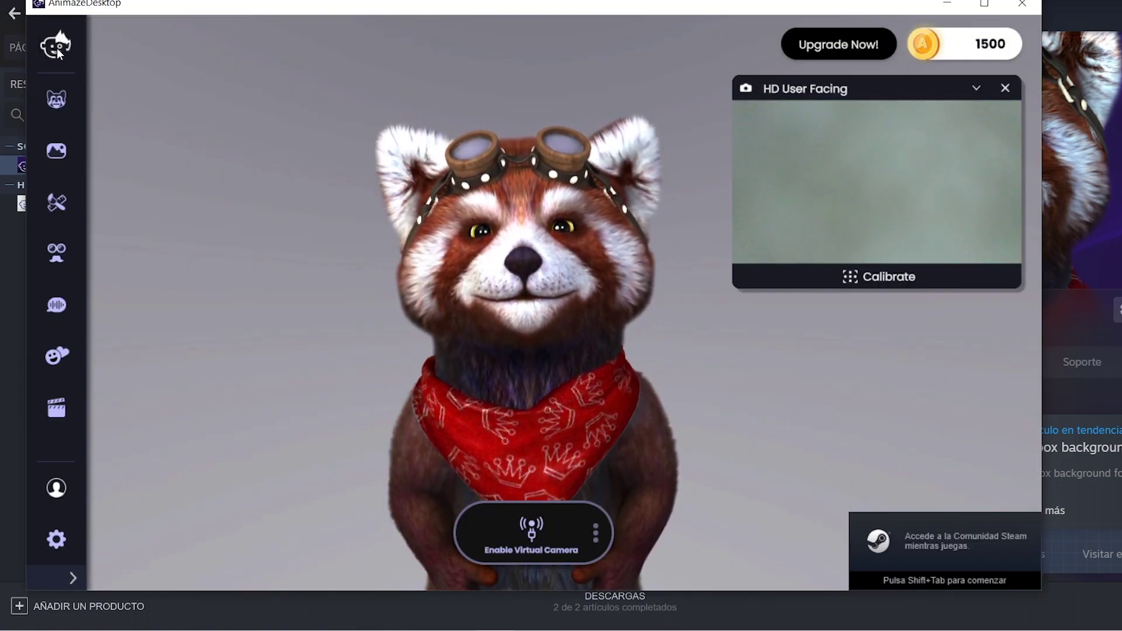
- Import the exported .avatar bundle from the Animaze Editor Resources folder as a custom avatar
left_click(56, 101)
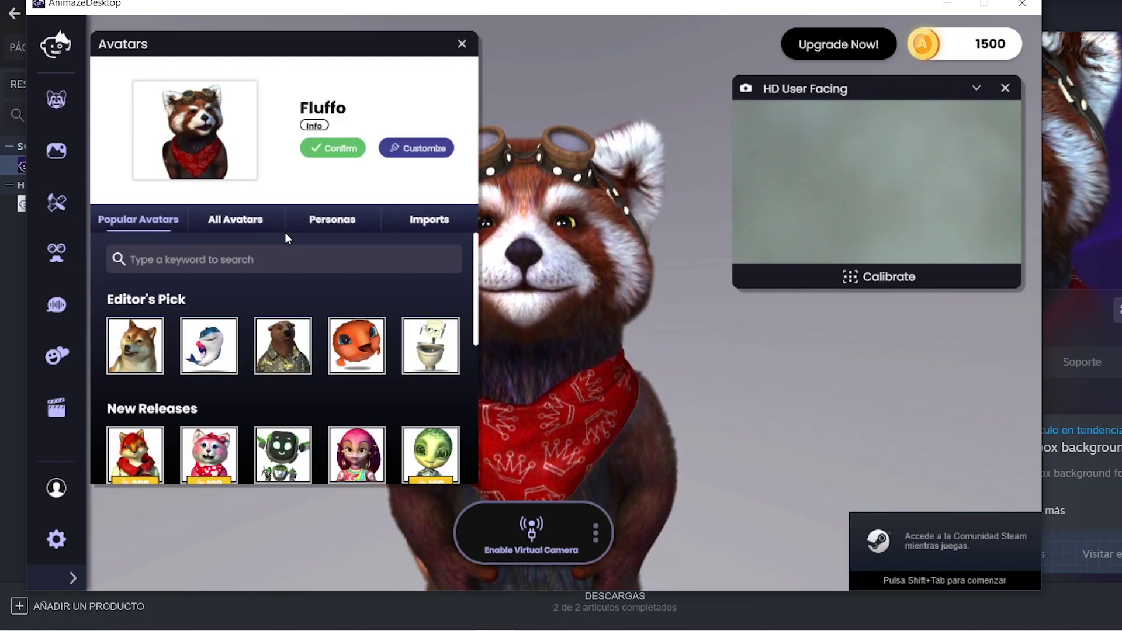
left_click(428, 222)
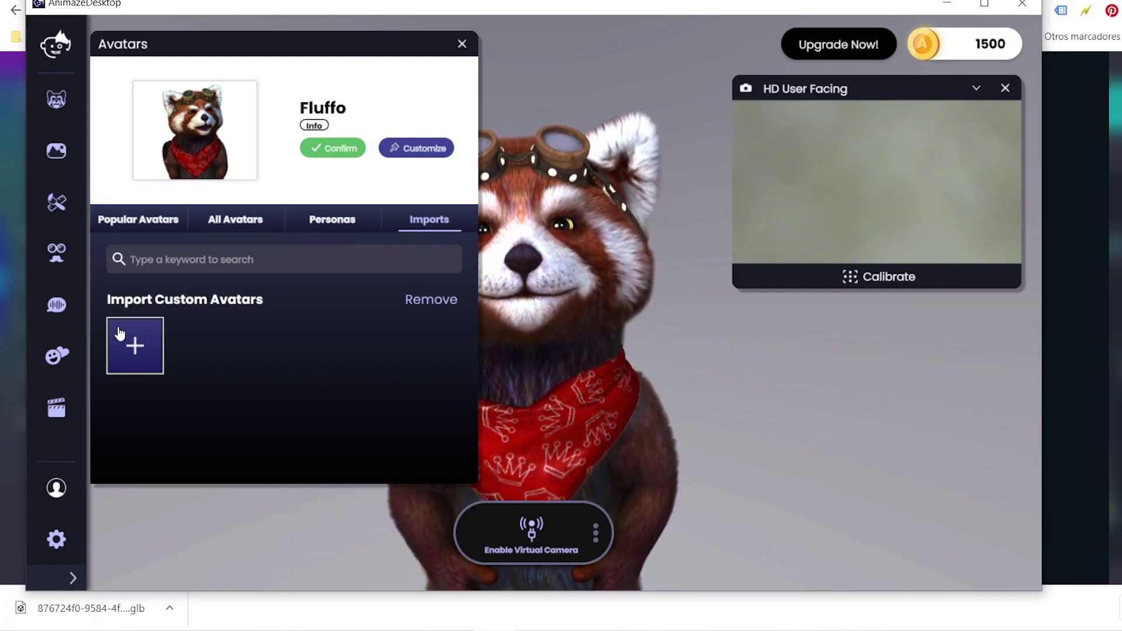
left_click(124, 340)
scroll(234, 234, "down", 3)
scroll(294, 245, "up", 2)
scroll(294, 245, "down", 1)
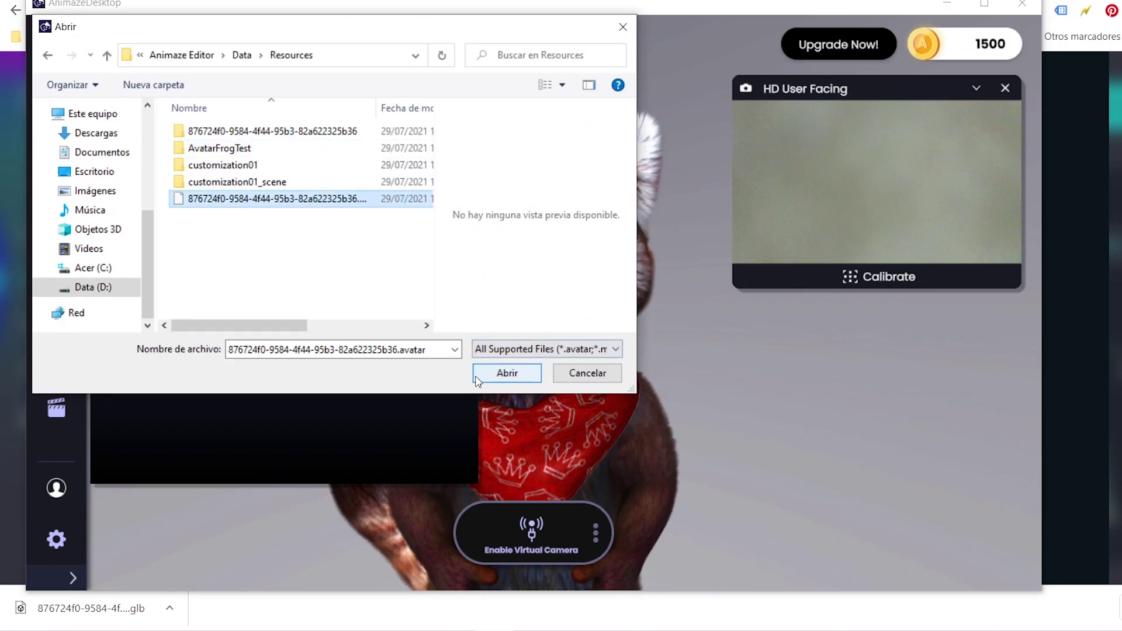
left_click(506, 374)
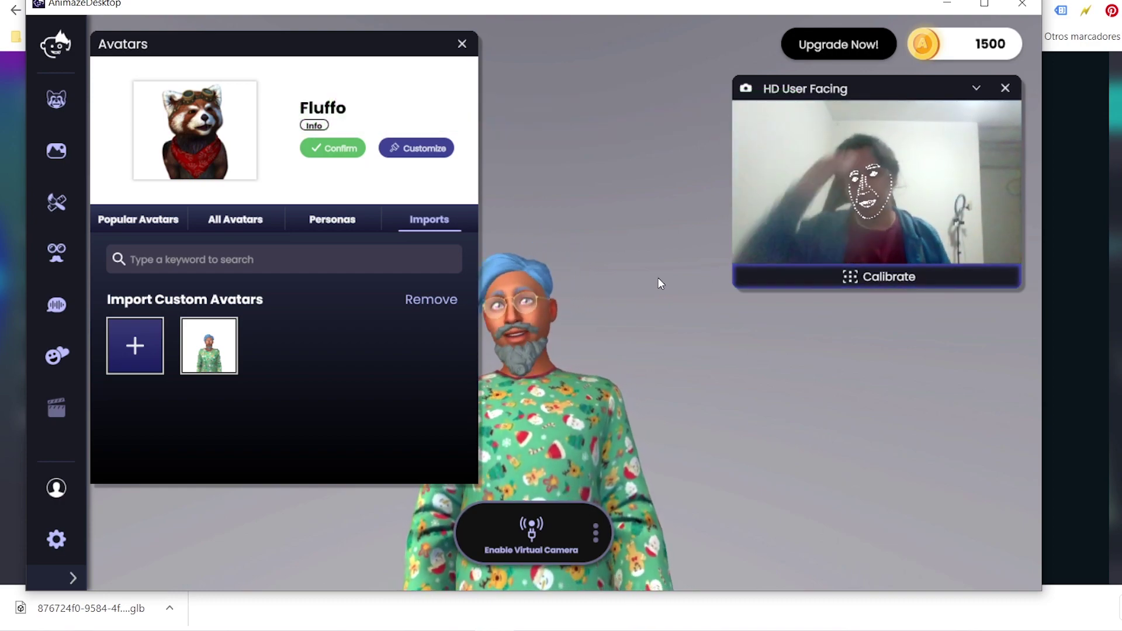
- Close the avatar library, maximize the Animaze window and frame the imported avatar's head and shoulders
left_click(463, 46)
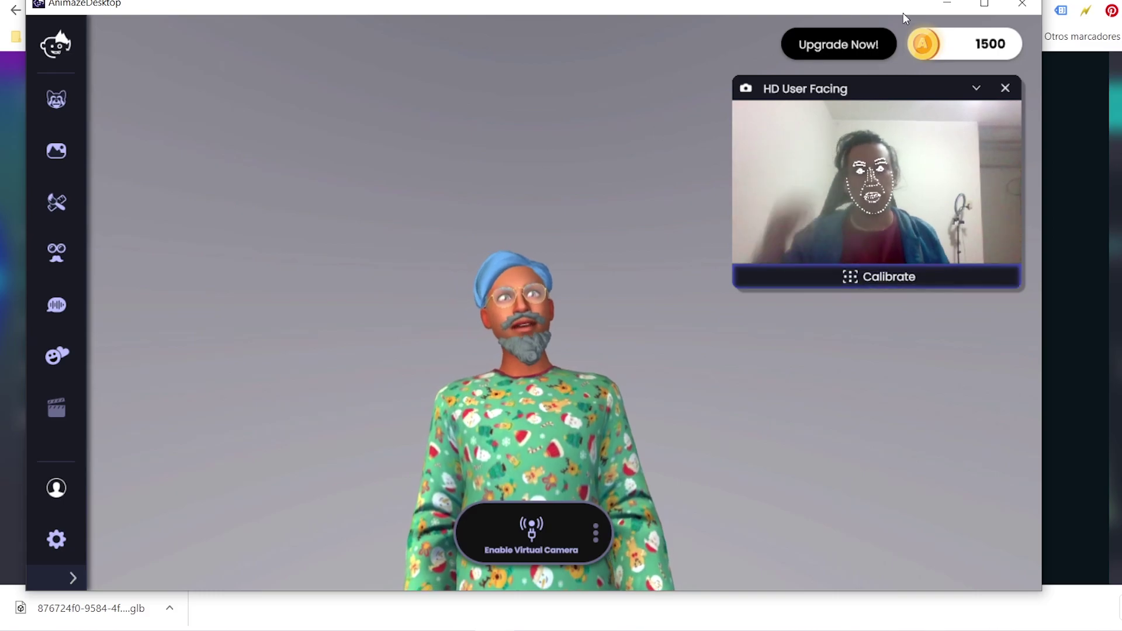
left_click(984, 4)
scroll(563, 393, "up", 5)
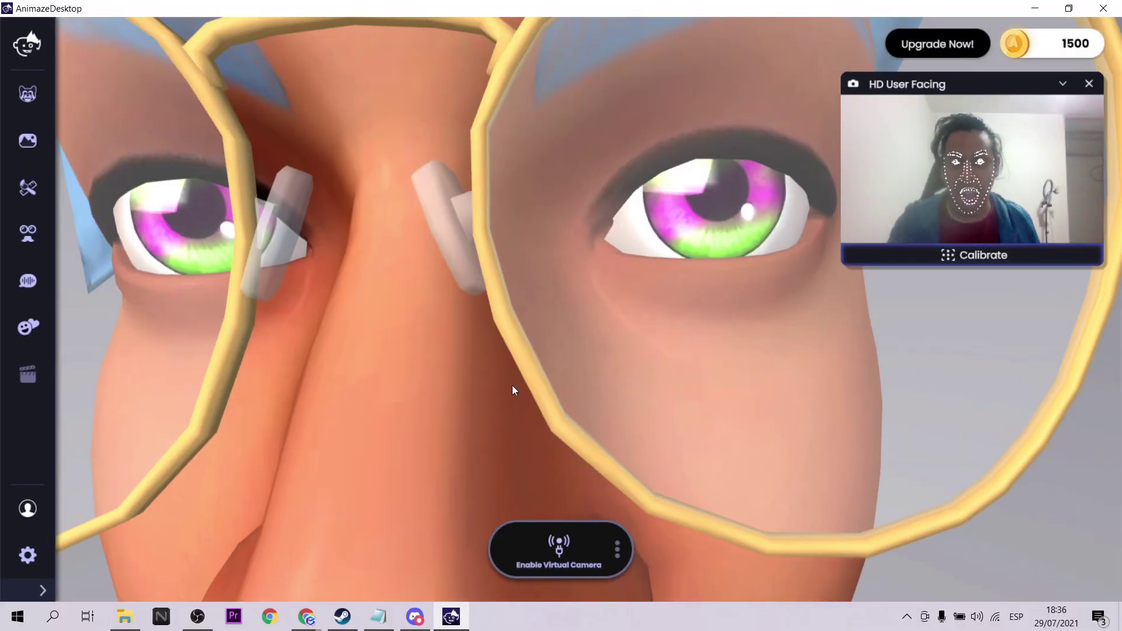
scroll(563, 393, "down", 3)
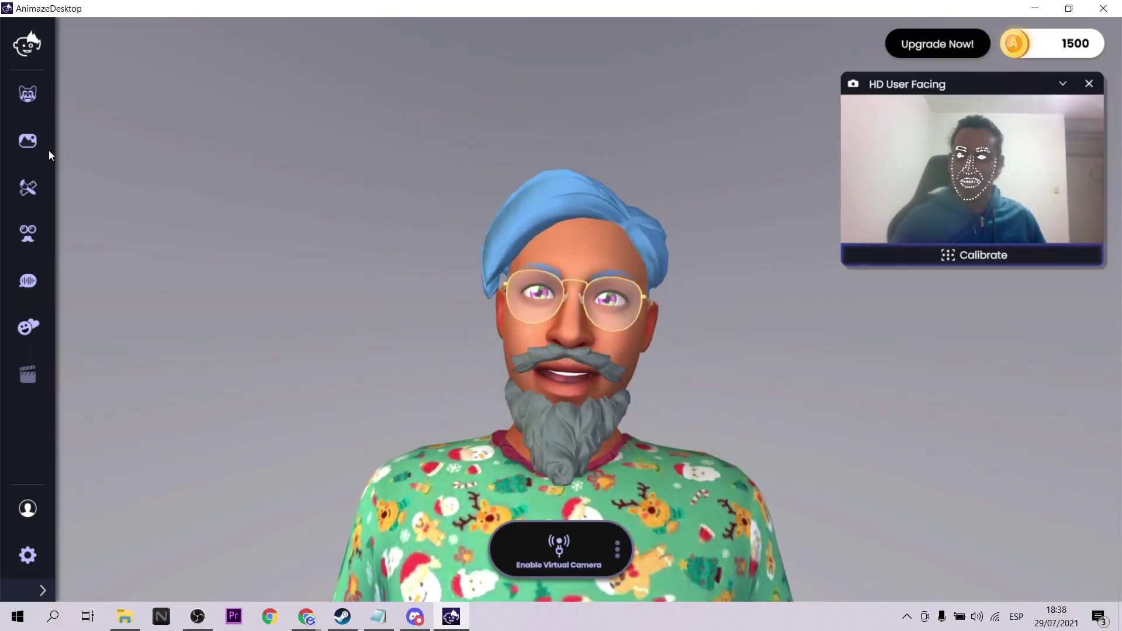
- Try the Streamer Magenta Room background, and apply the purple beanbag room from the 2020 Virtual Background Contest instead
left_click(45, 137)
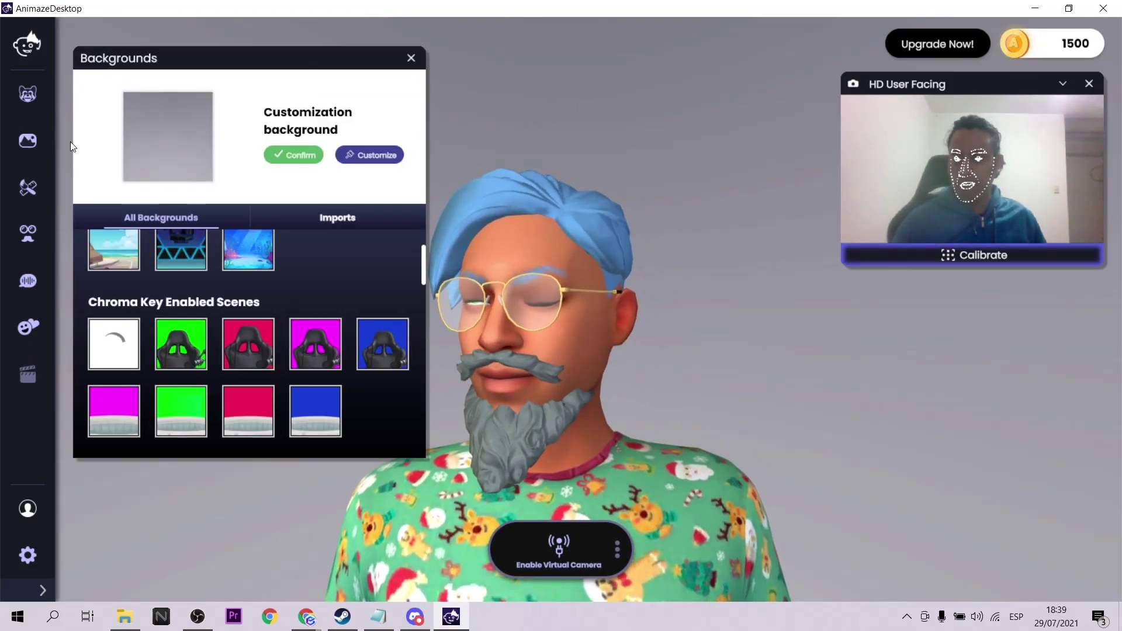
left_click(329, 356)
left_click(292, 146)
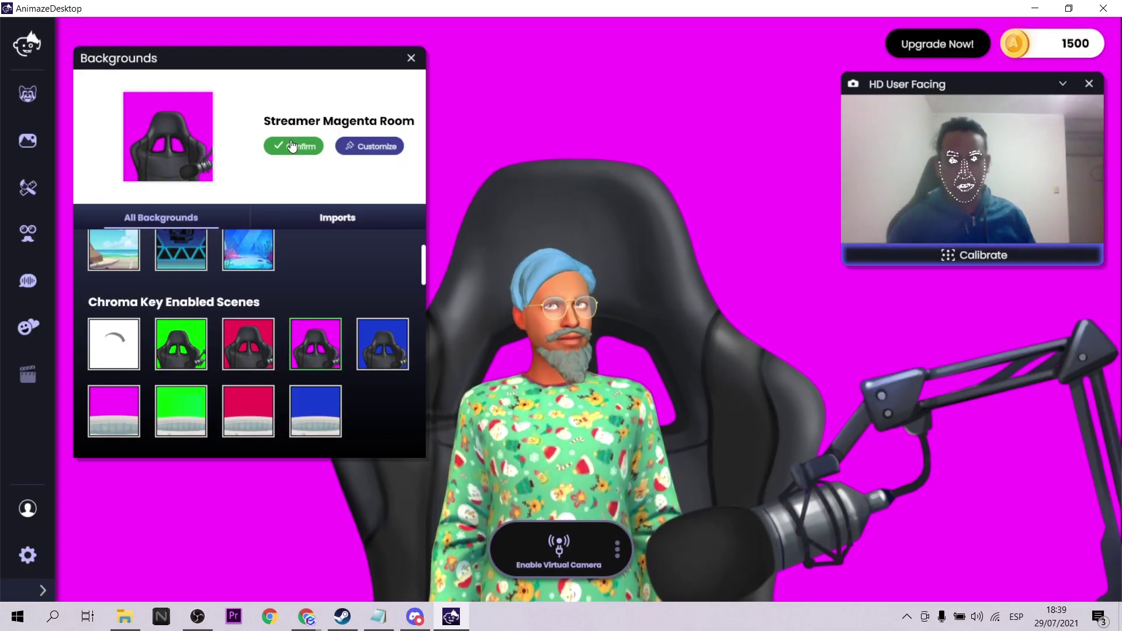
scroll(260, 284, "down", 3)
left_click(293, 146)
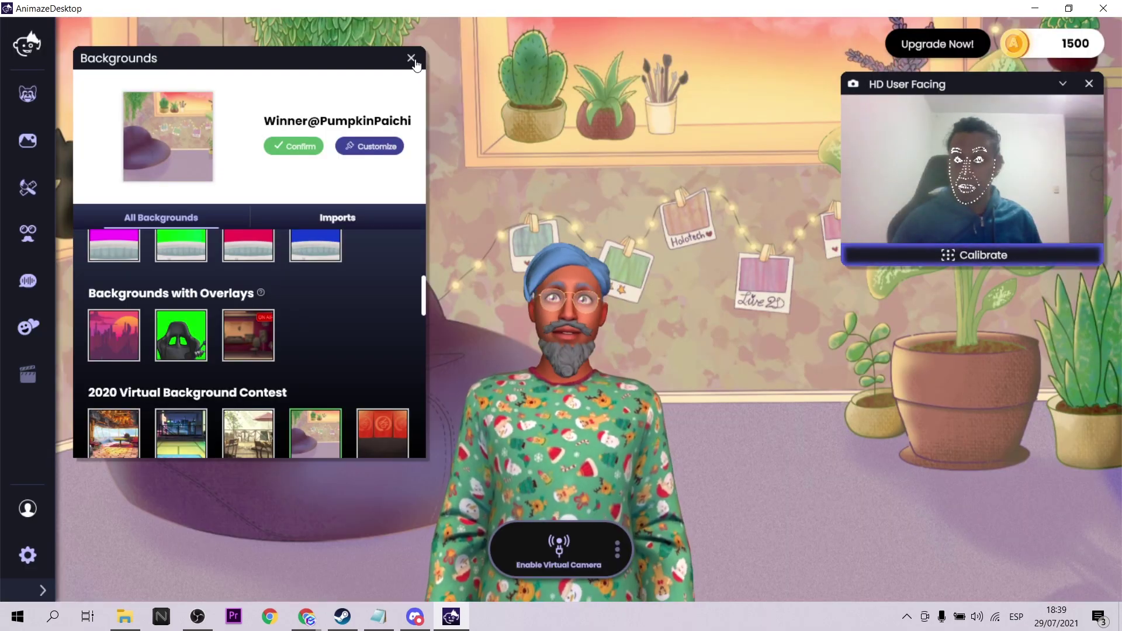
left_click(412, 59)
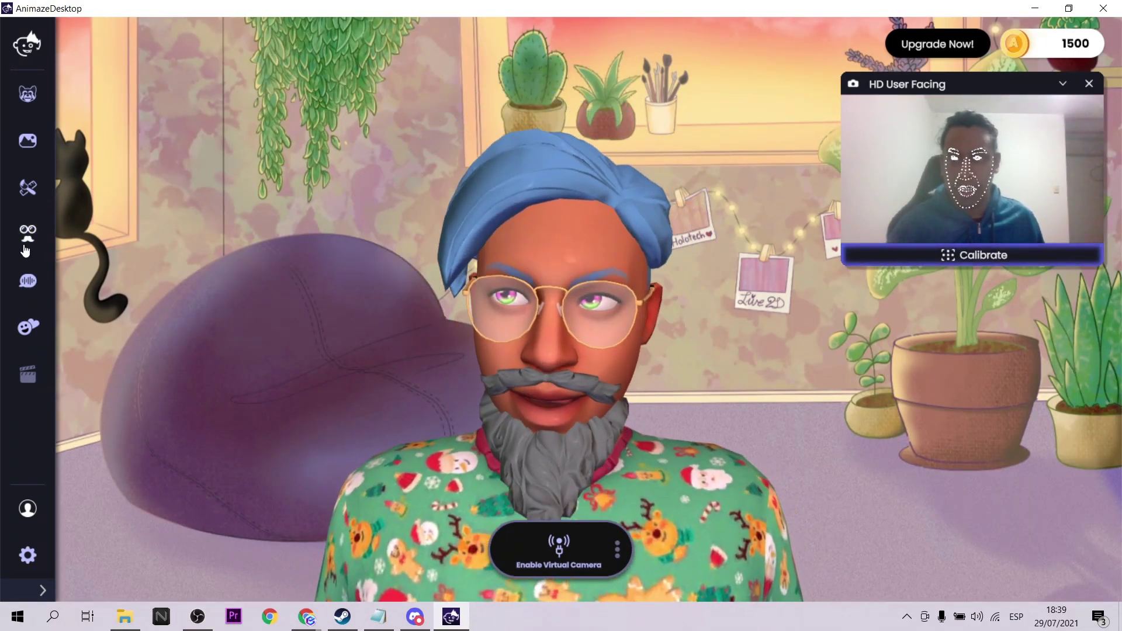
- Browse the available scene content, including the full list of backgrounds, and play the sleeping Zzz emote from the first preloaded slot
left_click(25, 250)
left_click(28, 189)
scroll(252, 263, "down", 15)
left_click(395, 46)
left_click(27, 142)
scroll(225, 357, "down", 10)
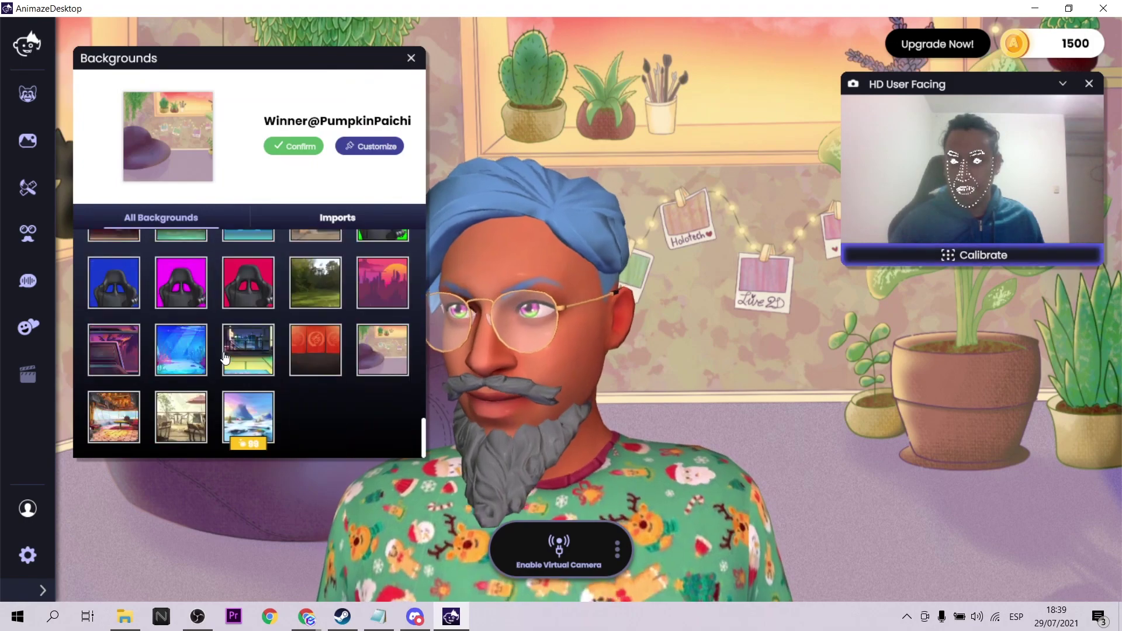
left_click(27, 327)
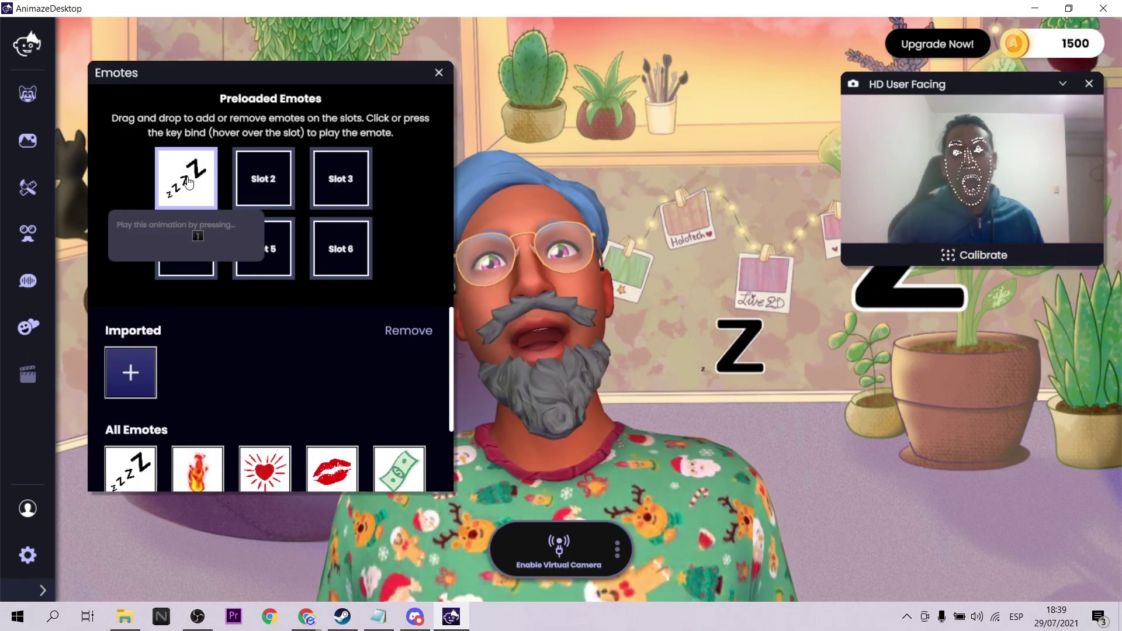
left_click(438, 73)
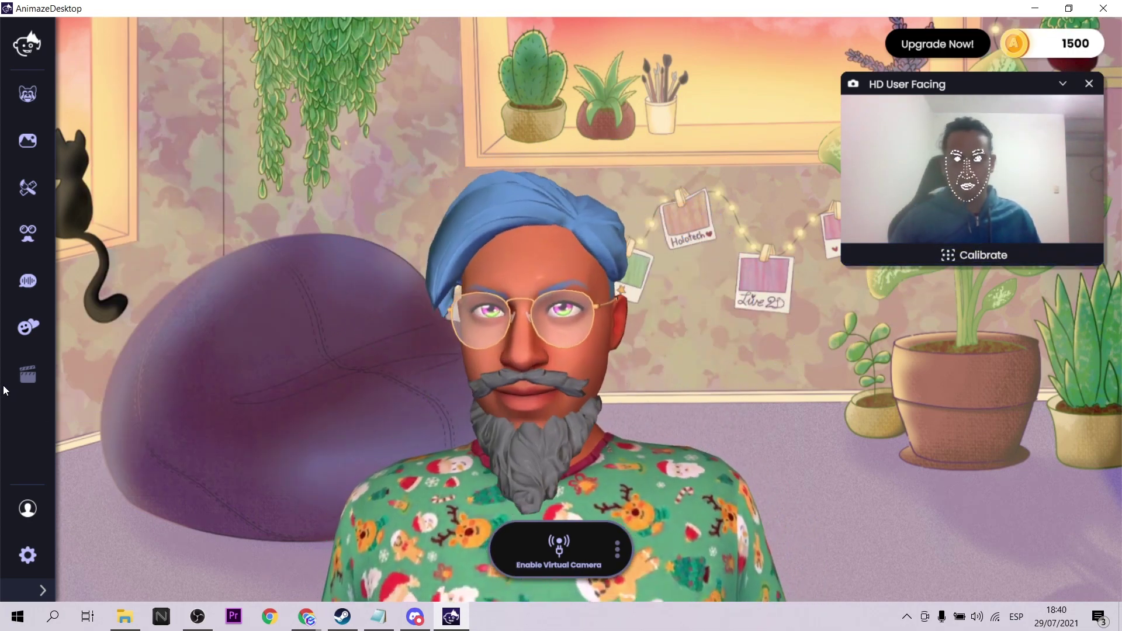
- Review the features and prices of the Basic, Plus and Pro subscription plans, and return to a close-up of the avatar
left_click(931, 53)
scroll(433, 283, "down", 3)
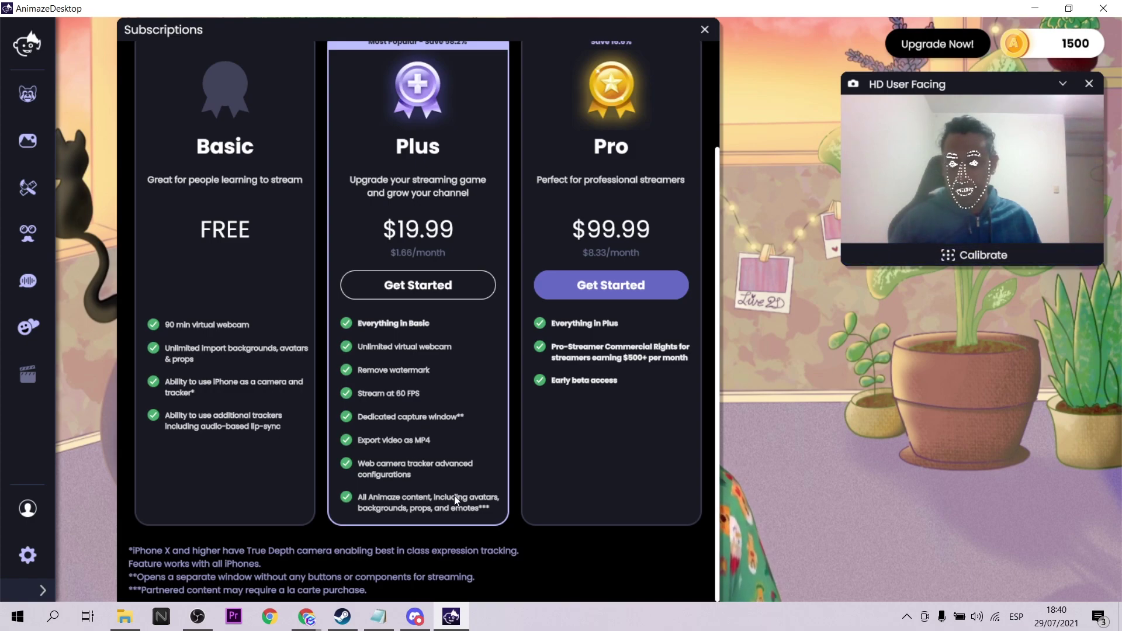
left_click(705, 29)
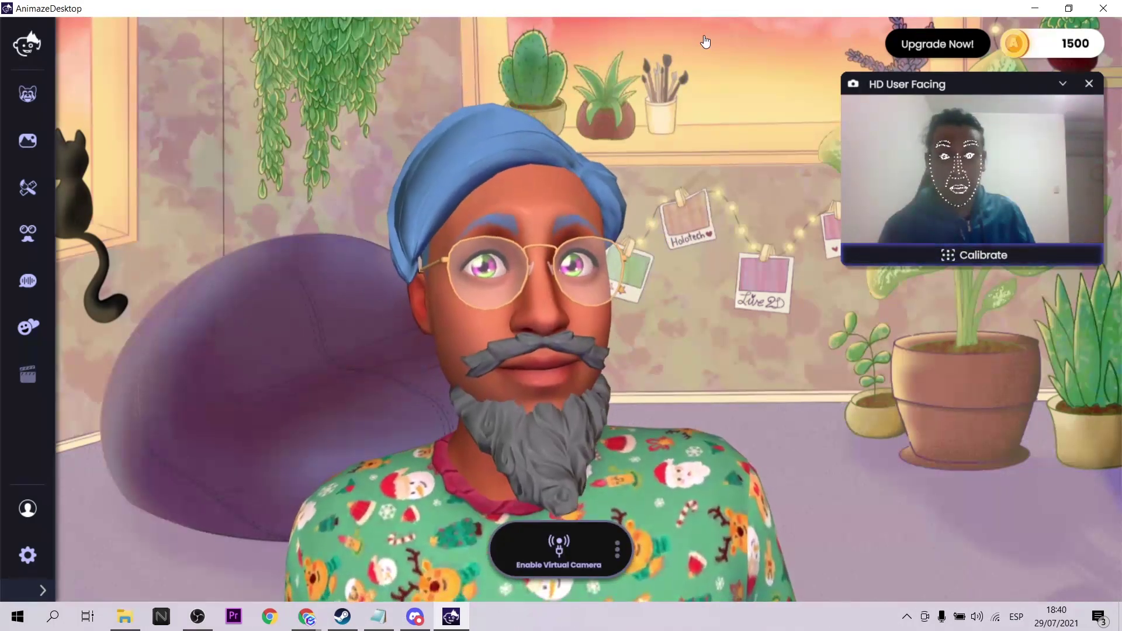
scroll(545, 255, "up", 5)
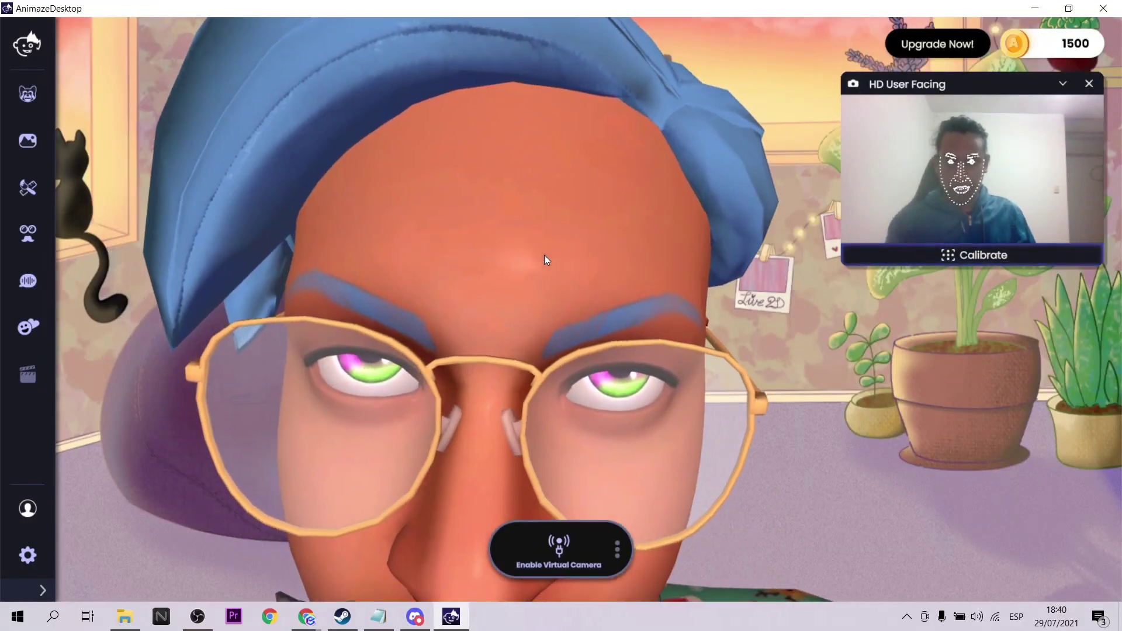